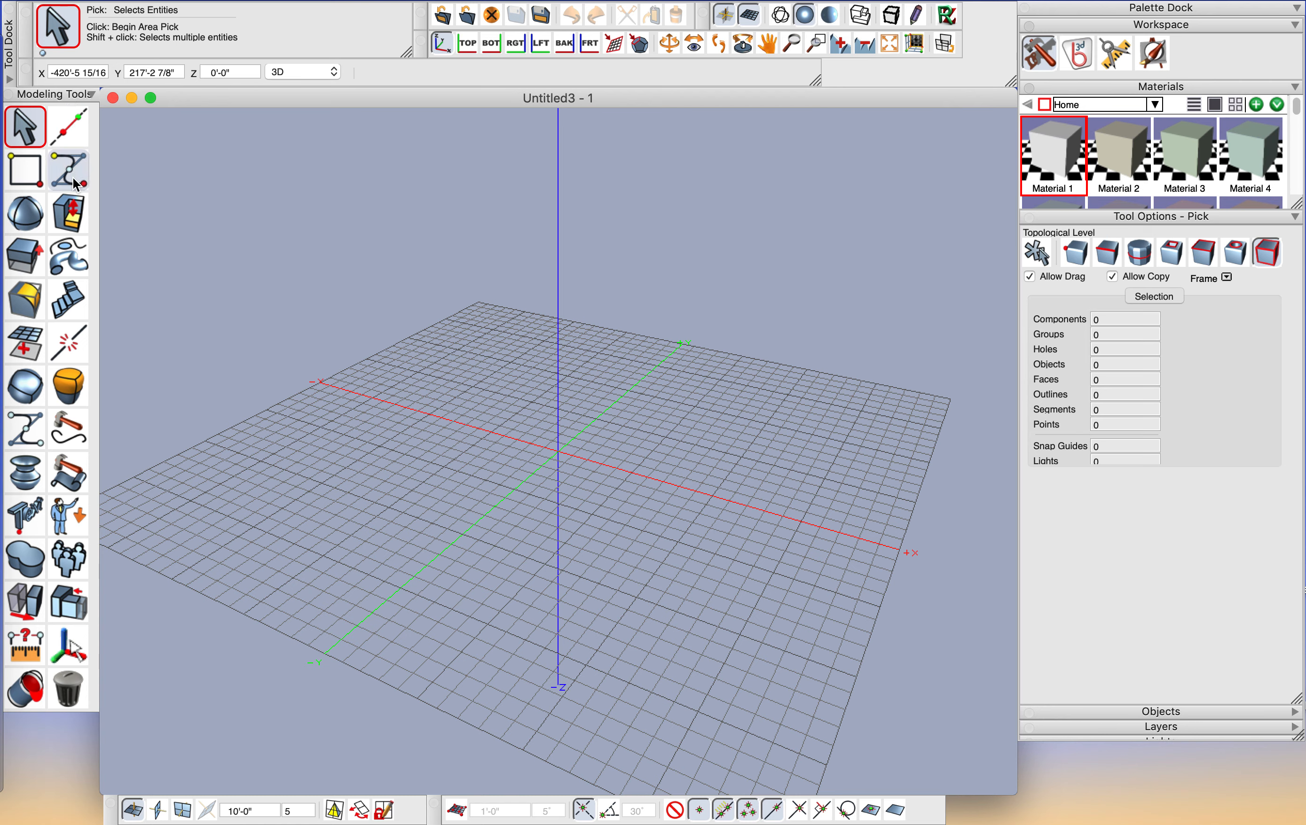
Step: Make Axial Sweep the active tool among the second set of derive tools
left_click(72, 248)
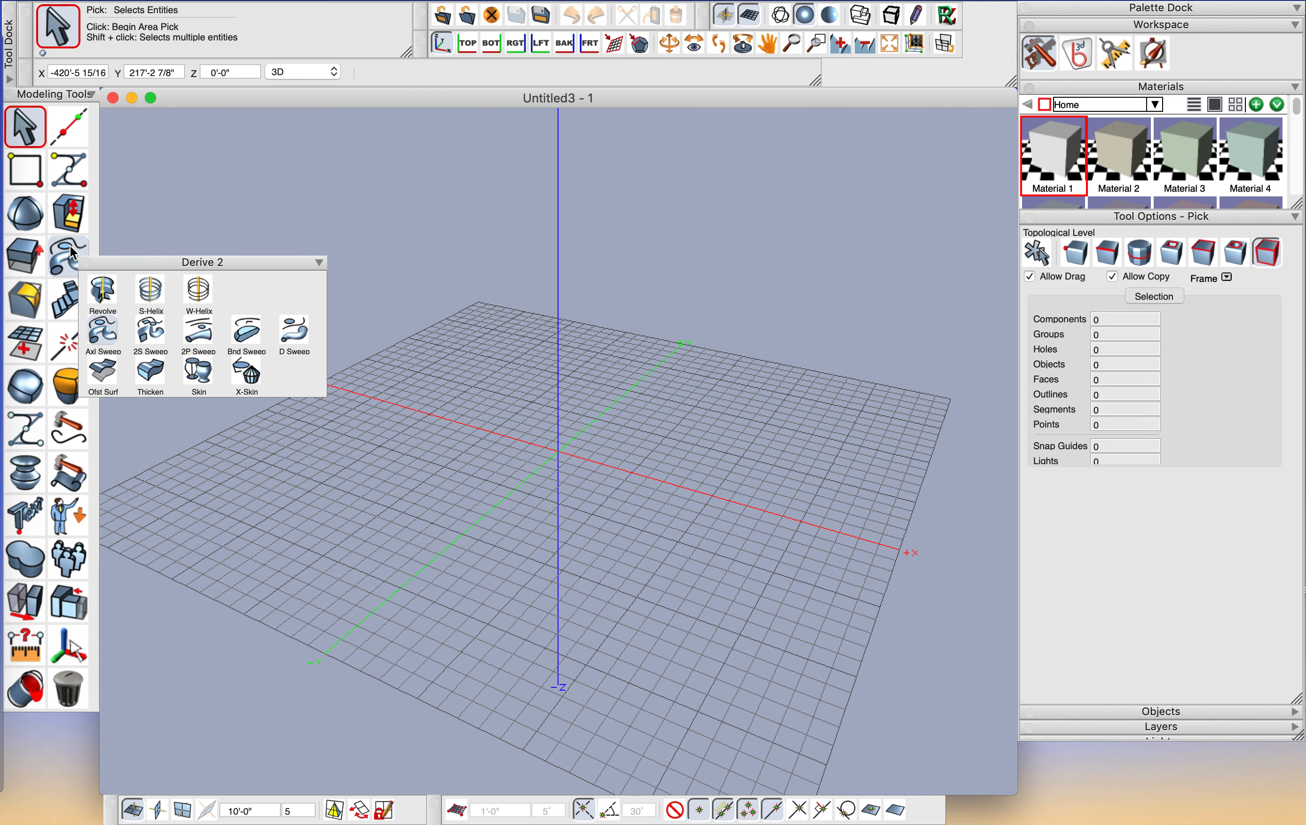
left_click(101, 299)
left_click(69, 270)
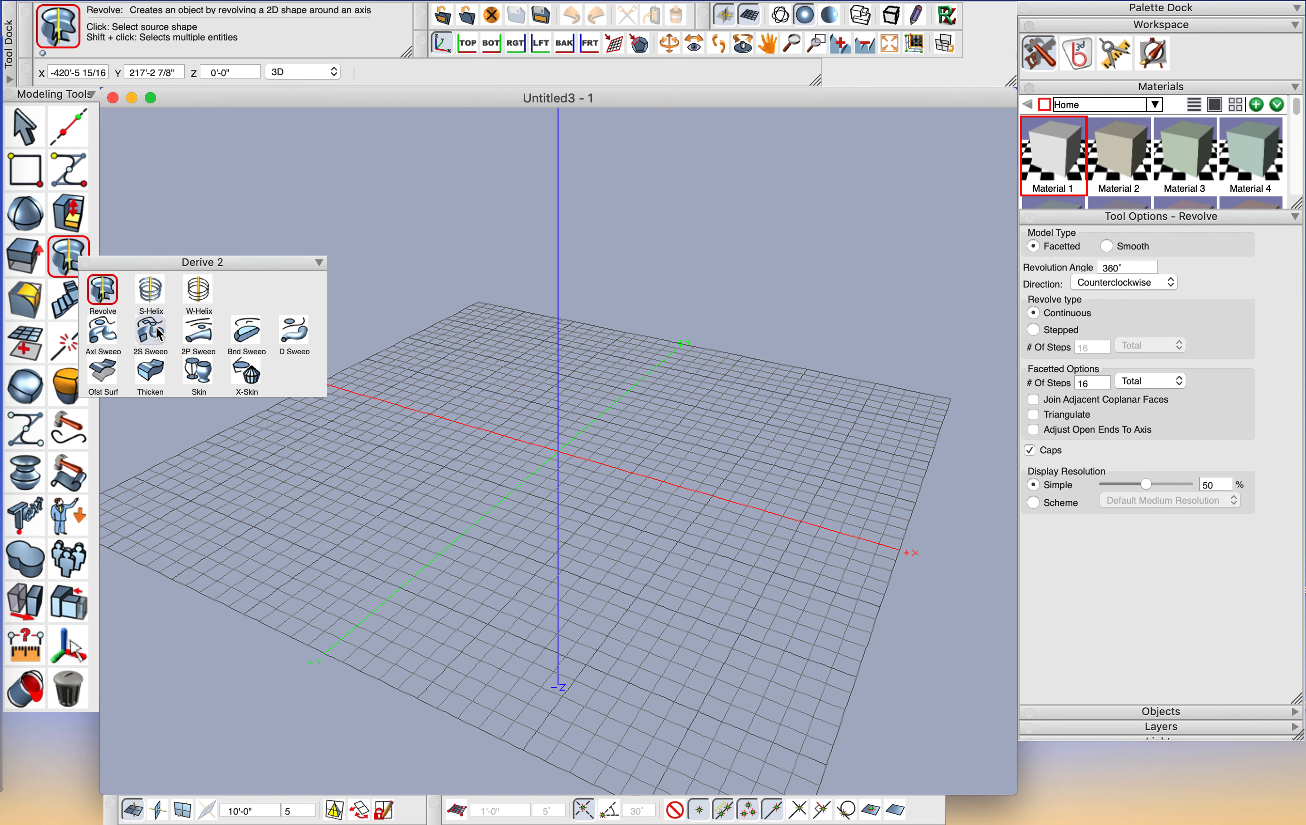
left_click(104, 331)
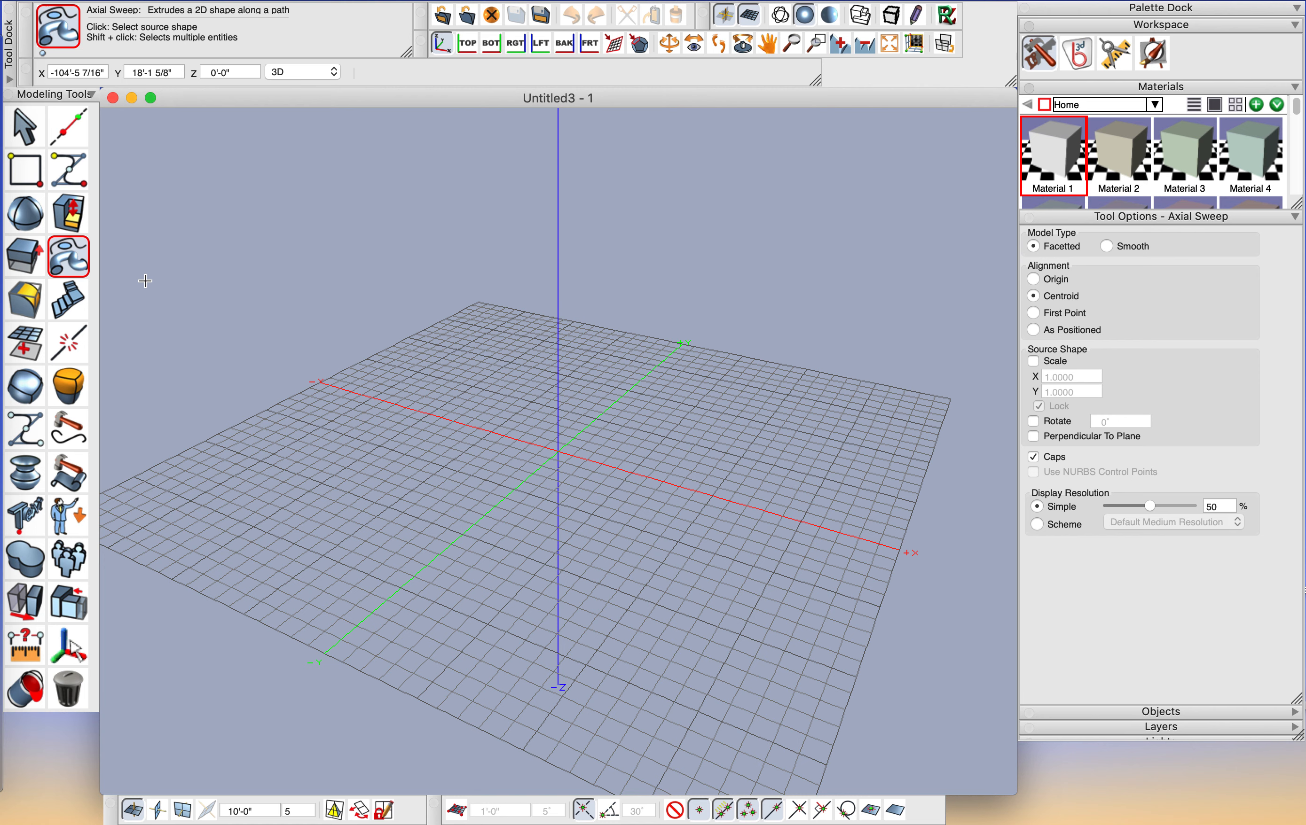
Step: Draw a straight two-point line on the grid behind the X axis, crossing the Y axis
left_click(69, 170)
left_click(533, 413)
double_click(753, 398)
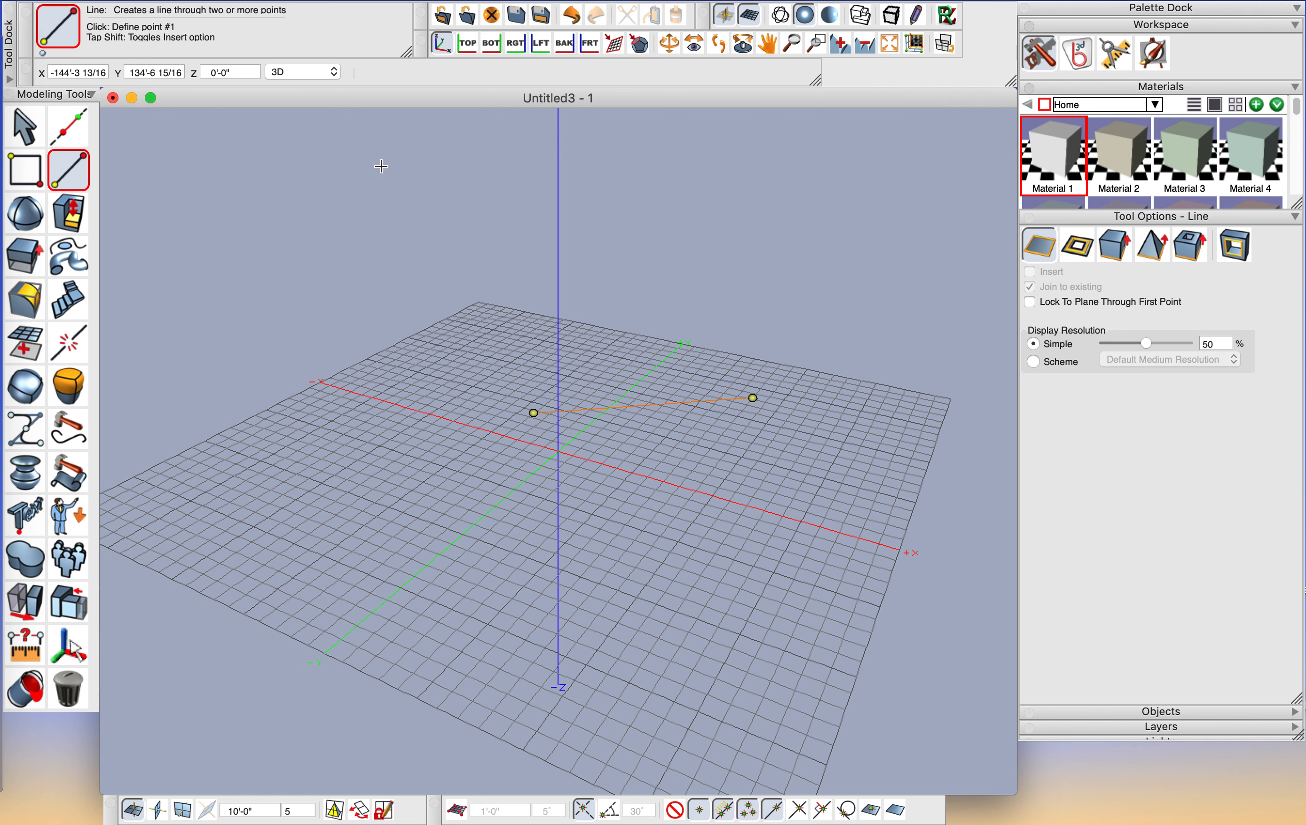
Step: Draw a center-and-radius circle of about 3'-7" radius near the negative end of the X axis
left_click_drag(30, 172, 198, 217)
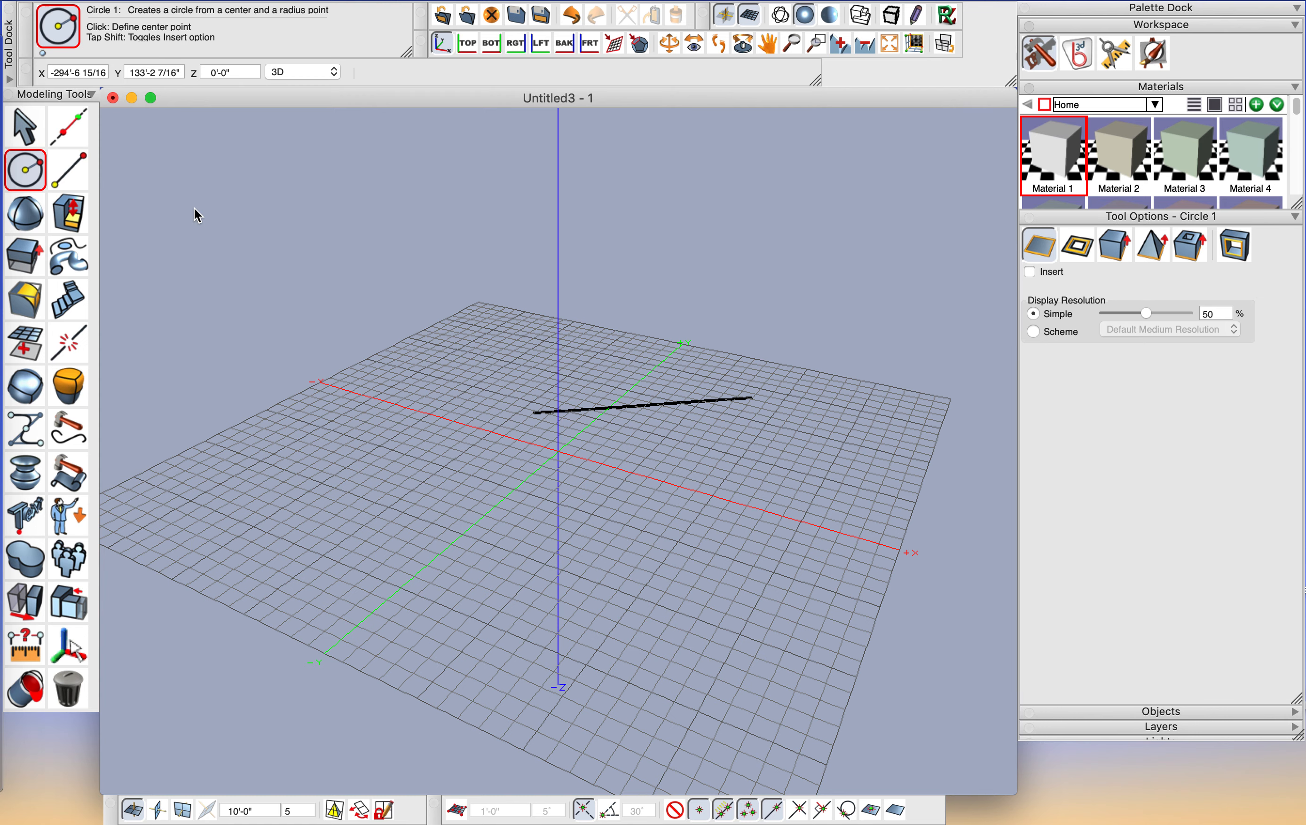
left_click(379, 413)
left_click(394, 401)
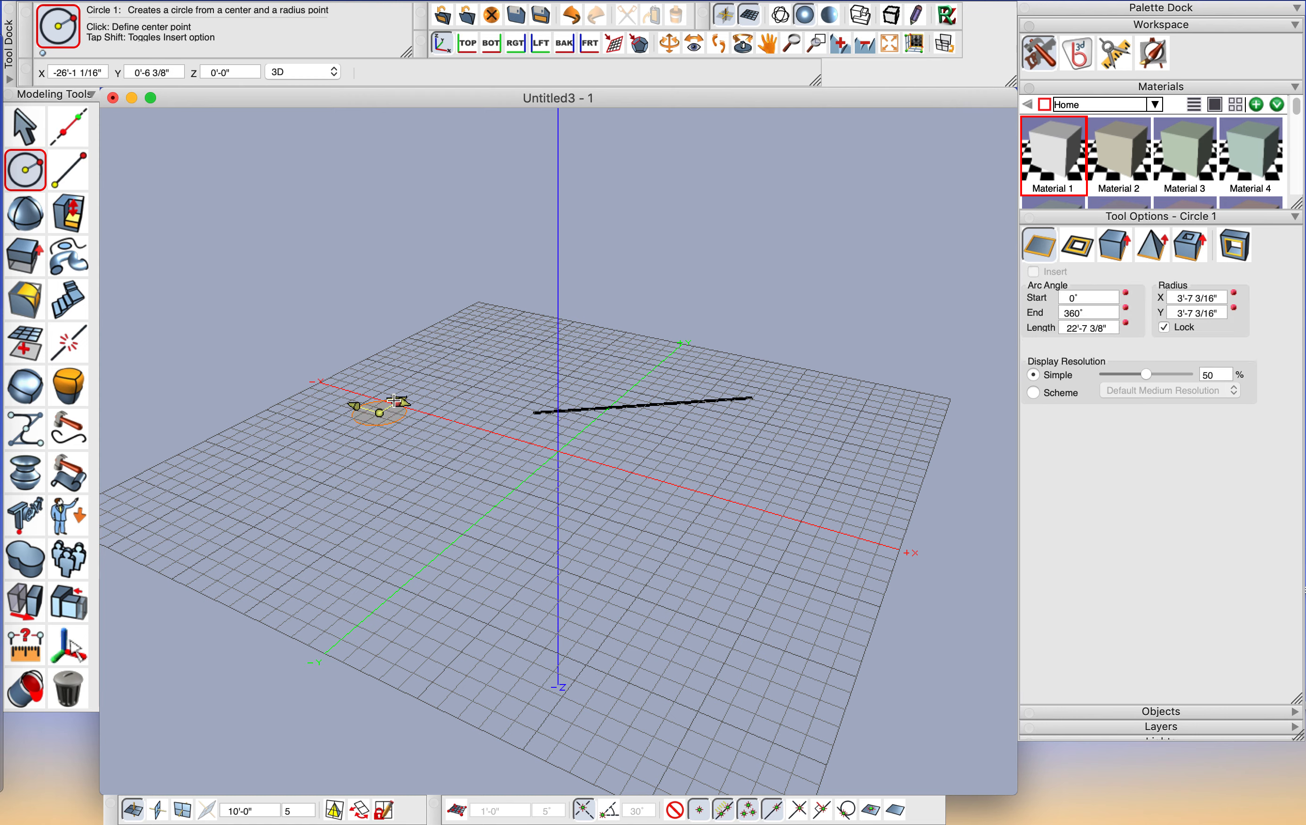
left_click(31, 134)
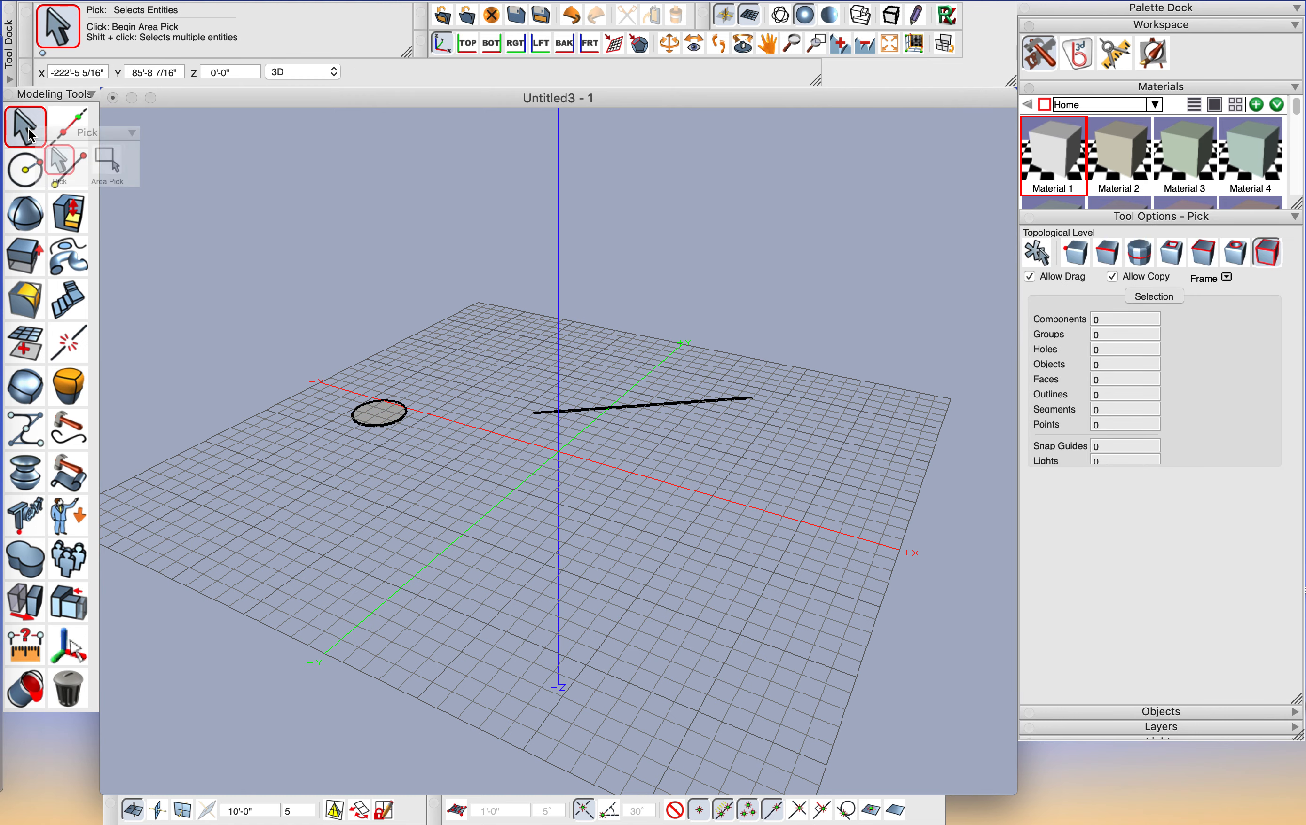
Step: Axial-sweep the circle along the straight line to form a cylinder and inspect it from other angles
left_click(68, 256)
left_click(379, 425)
left_click(644, 405)
left_click(669, 44)
left_click_drag(507, 426, 718, 405)
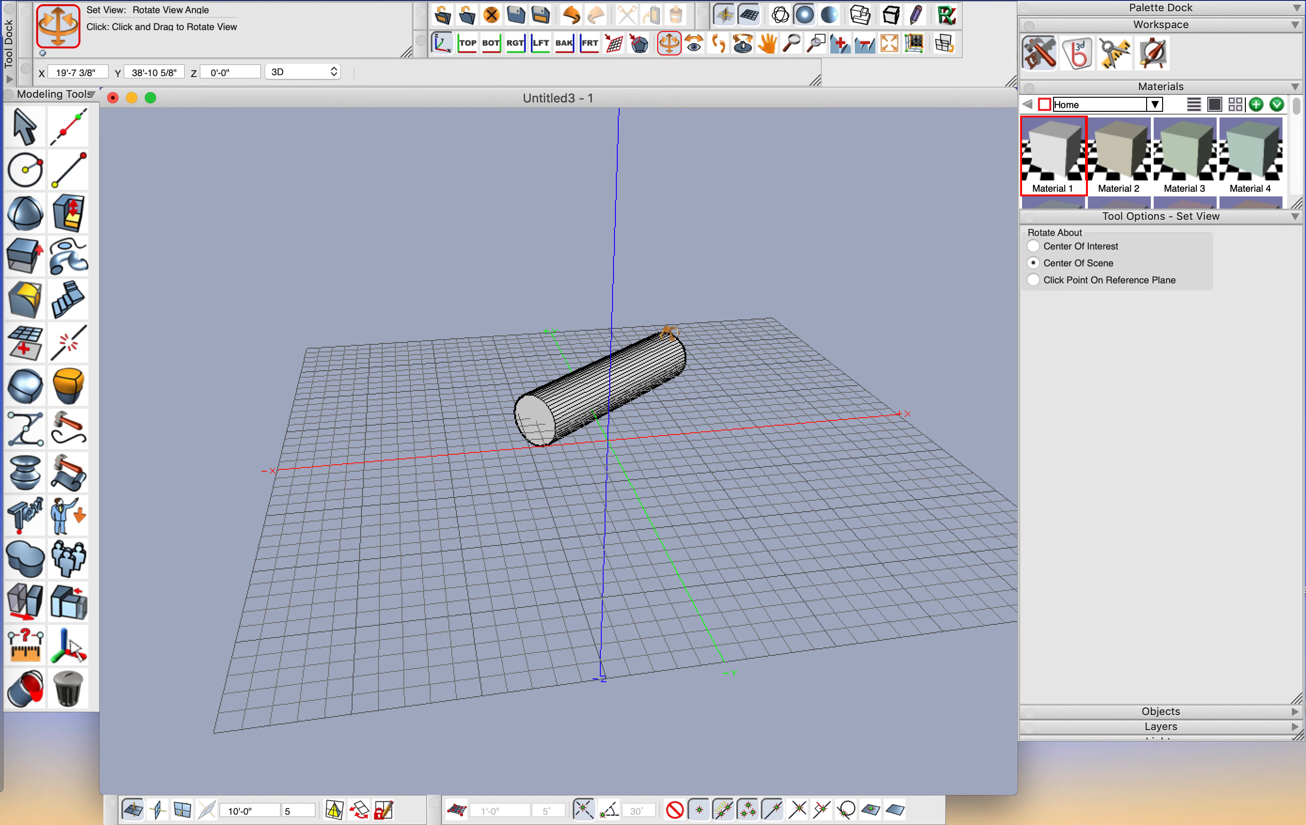
left_click_drag(664, 437, 341, 267)
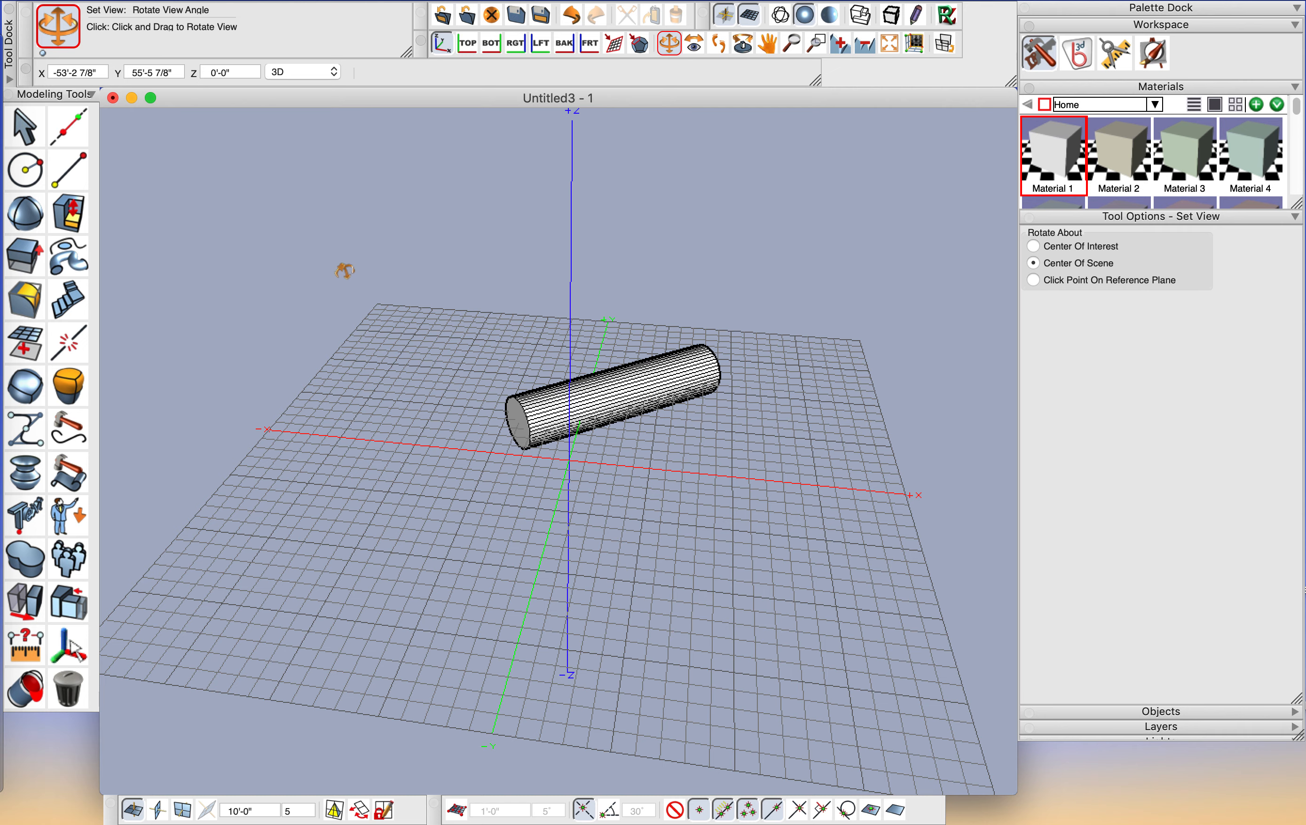
Step: Draw an open zigzag vector line with five points on the grid in front of the cylinder
mouse_move(65, 165)
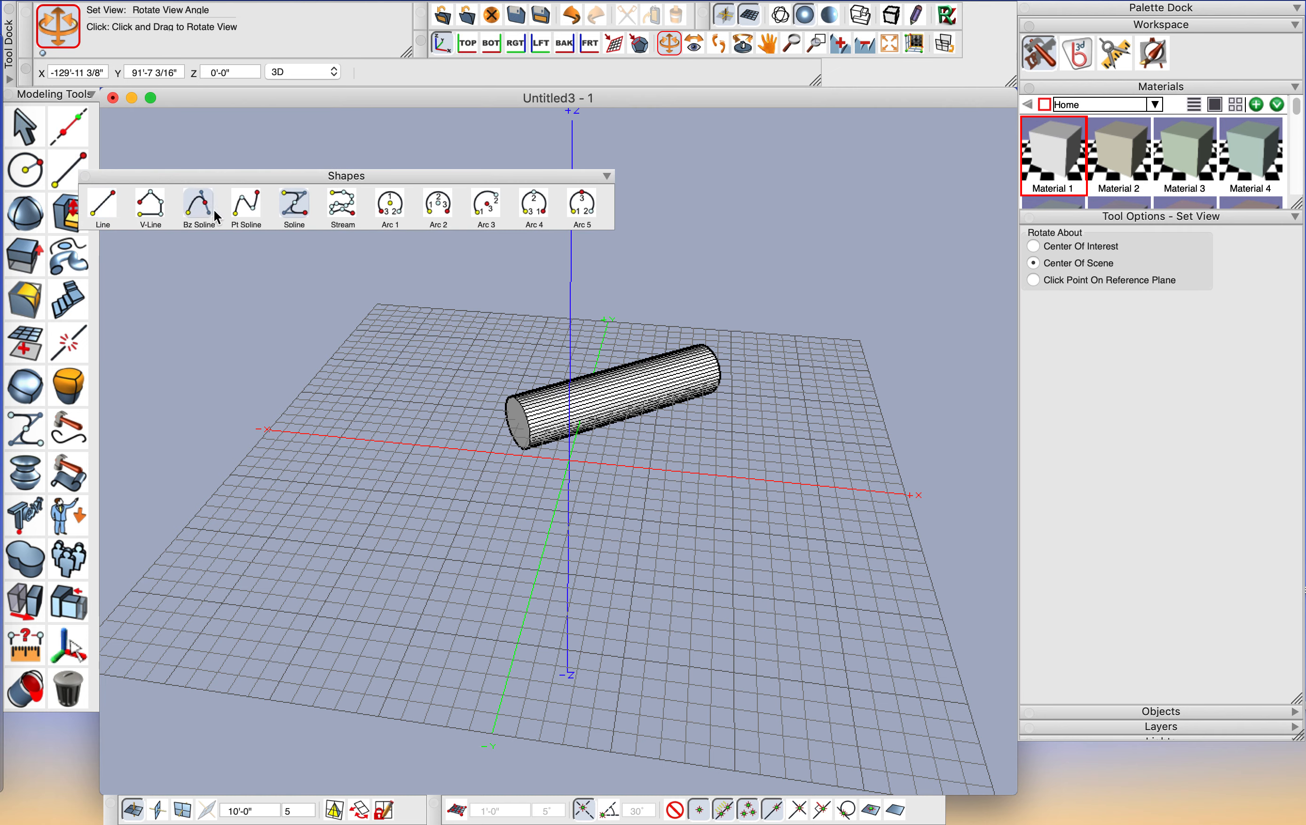
left_click(148, 203)
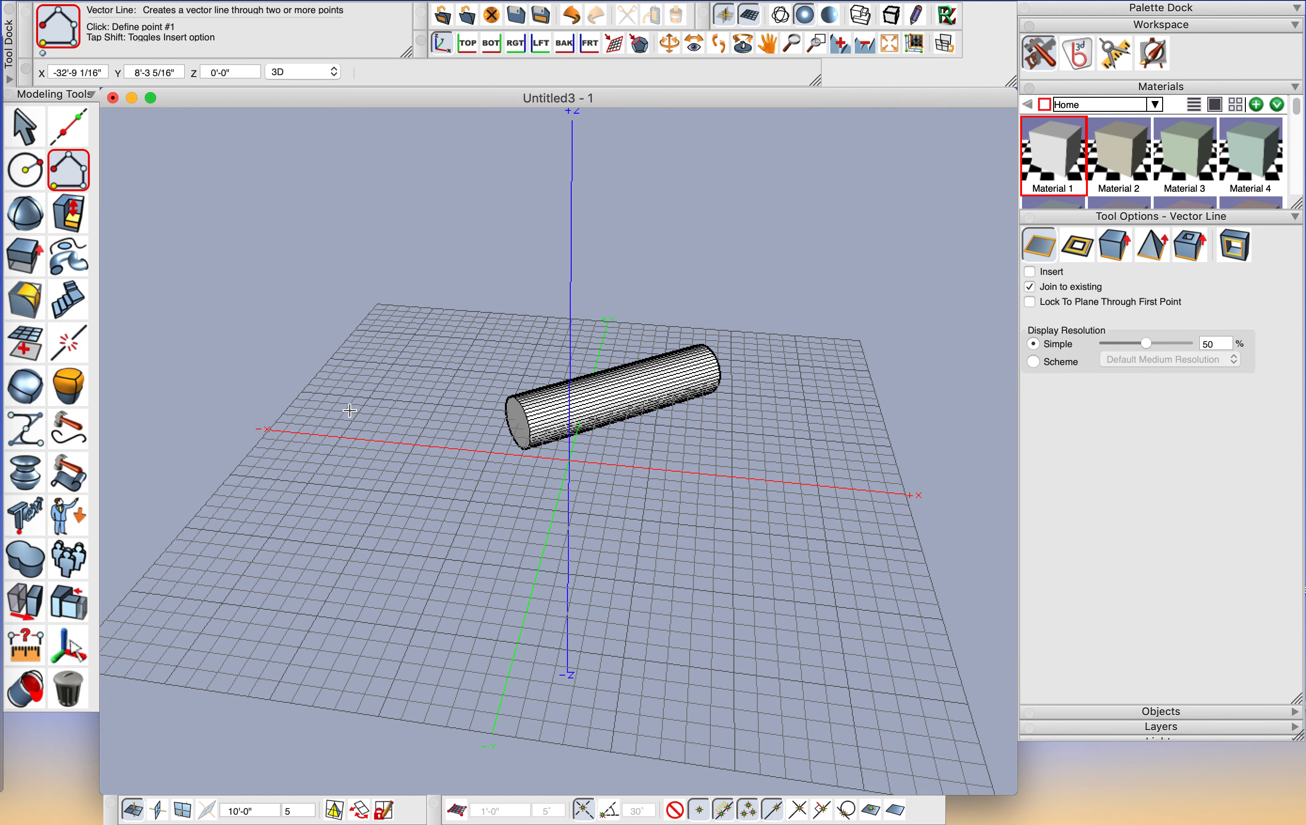
left_click(330, 440)
left_click(248, 554)
left_click(426, 508)
left_click(504, 670)
double_click(268, 638)
Step: Draw a circle of about 2'-8" radius between the zigzag line and the Y axis
left_click(24, 170)
left_click(494, 519)
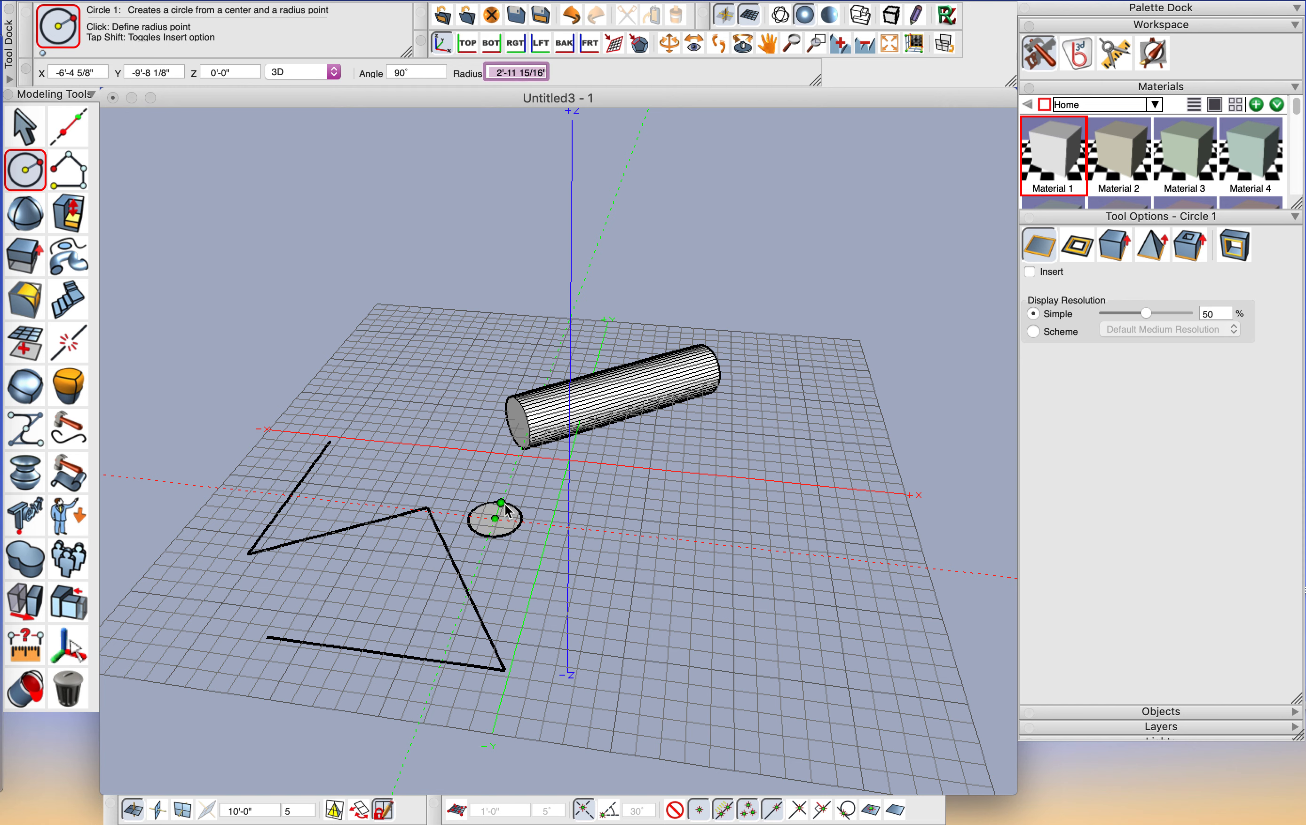
left_click(502, 505)
left_click(24, 127)
Step: Axial-sweep the small circle along the zigzag line to form a mitred pipe
left_click(77, 255)
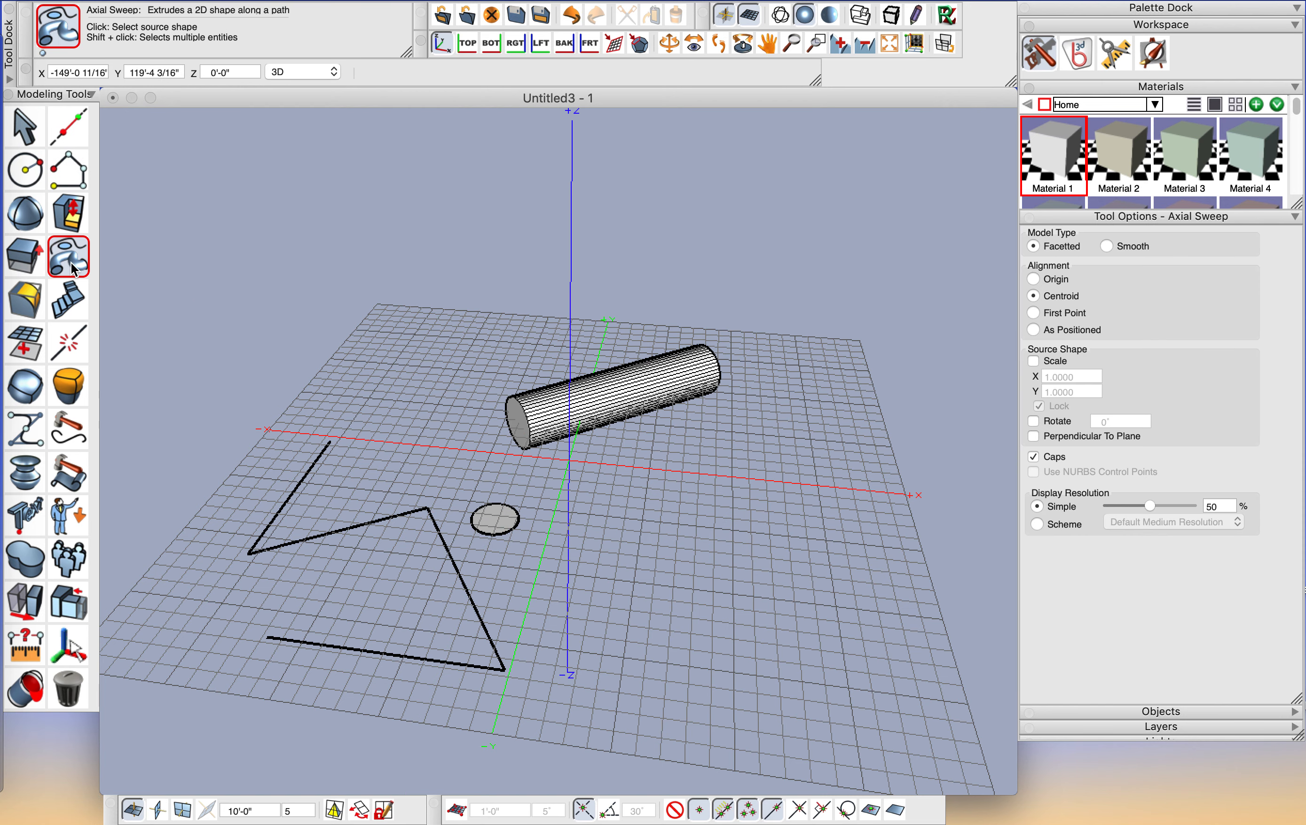
left_click(481, 525)
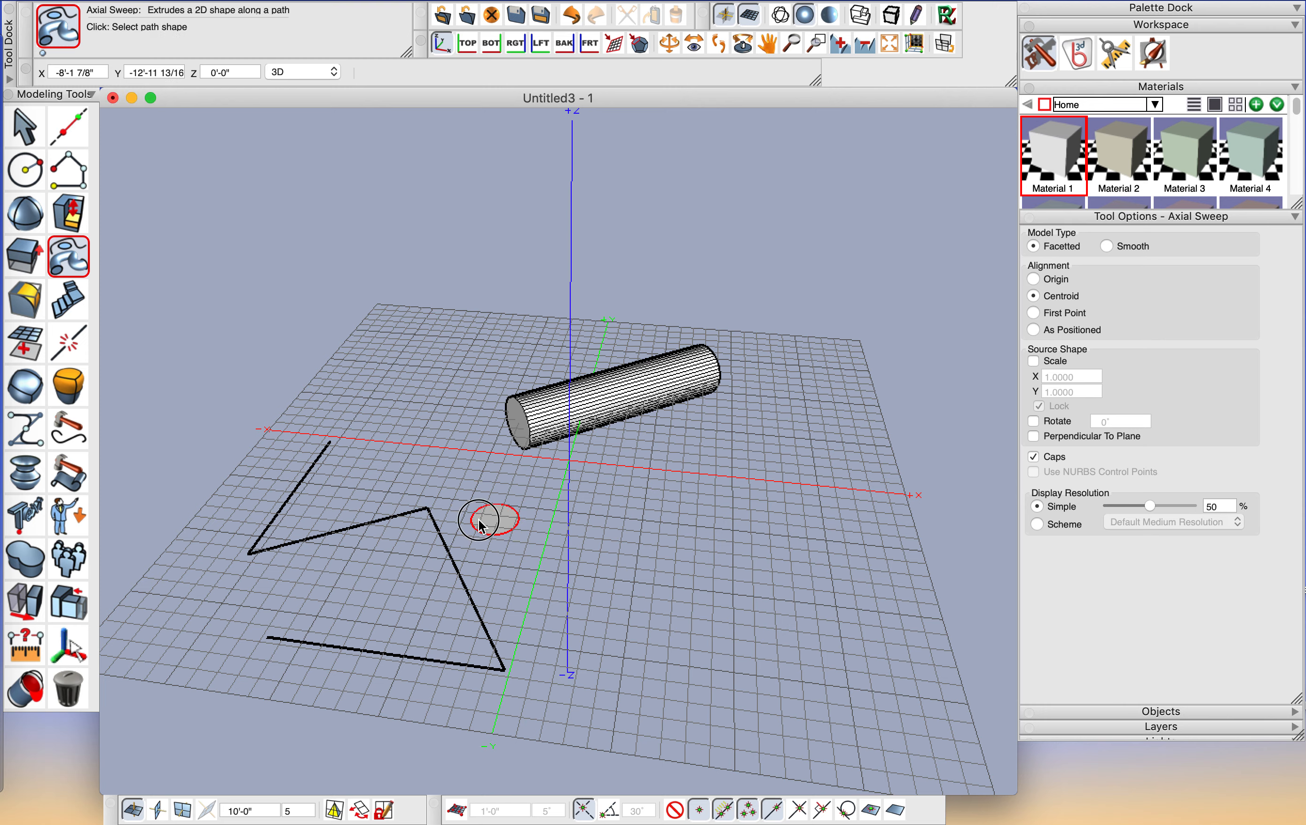
left_click(369, 523)
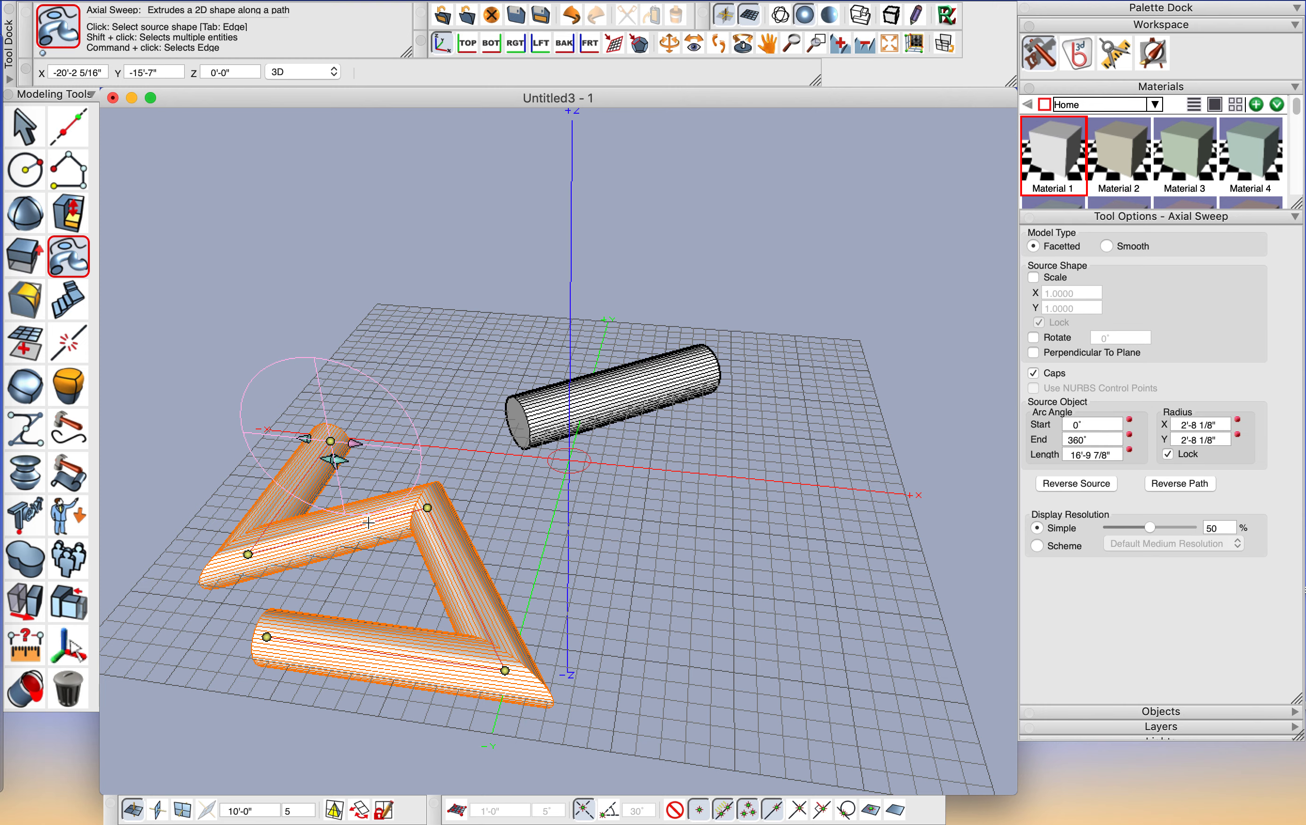
left_click(36, 138)
left_click(236, 546)
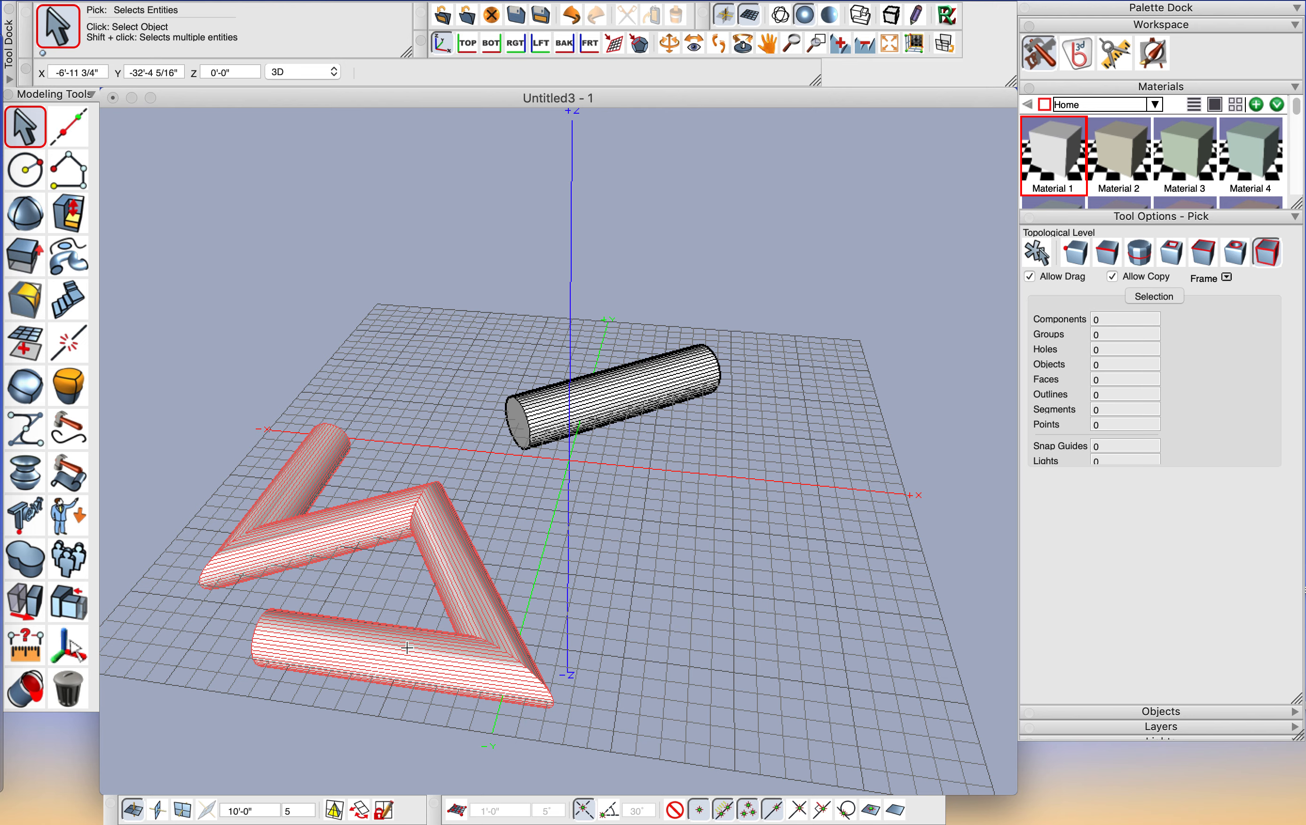
left_click(244, 647)
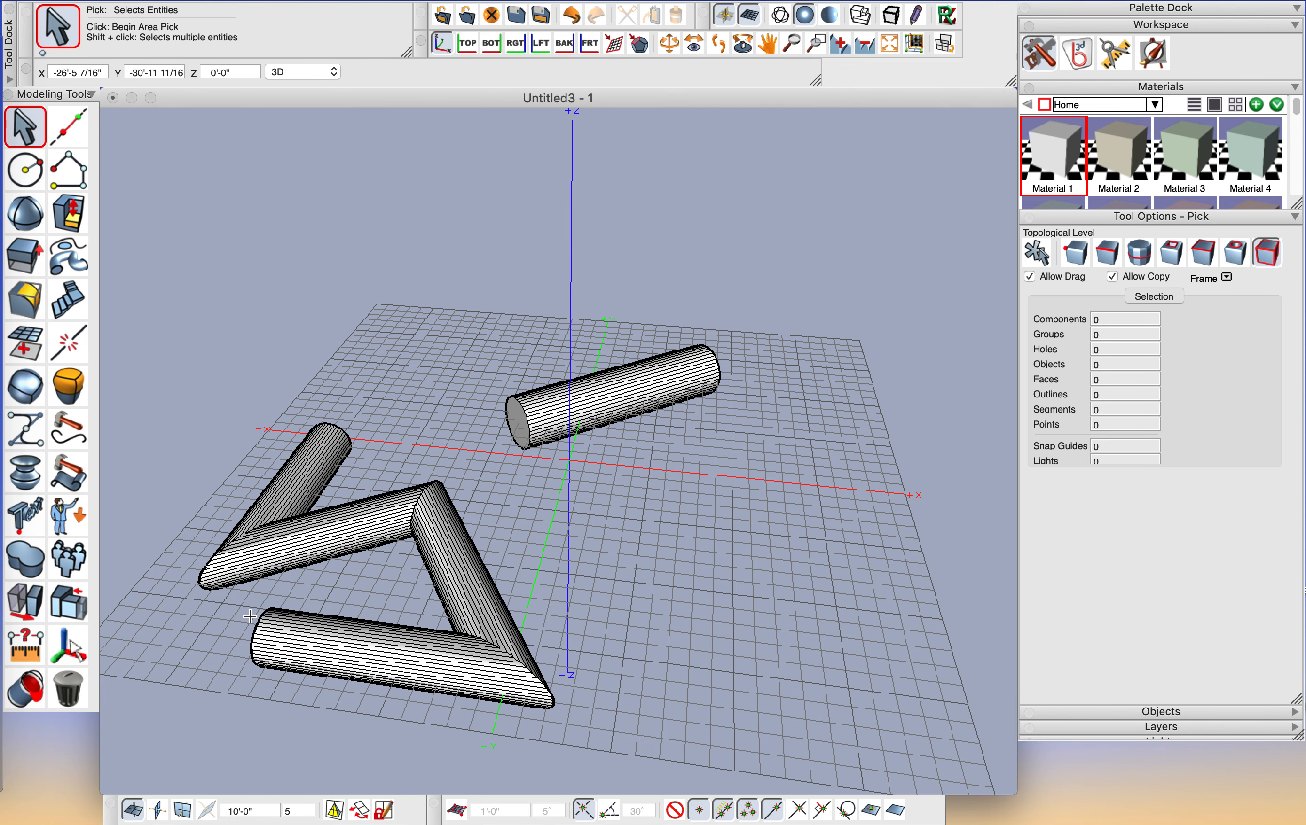
Step: Draw an open S-shaped spline with five control points along the positive X side of the grid
left_click_drag(68, 169, 288, 210)
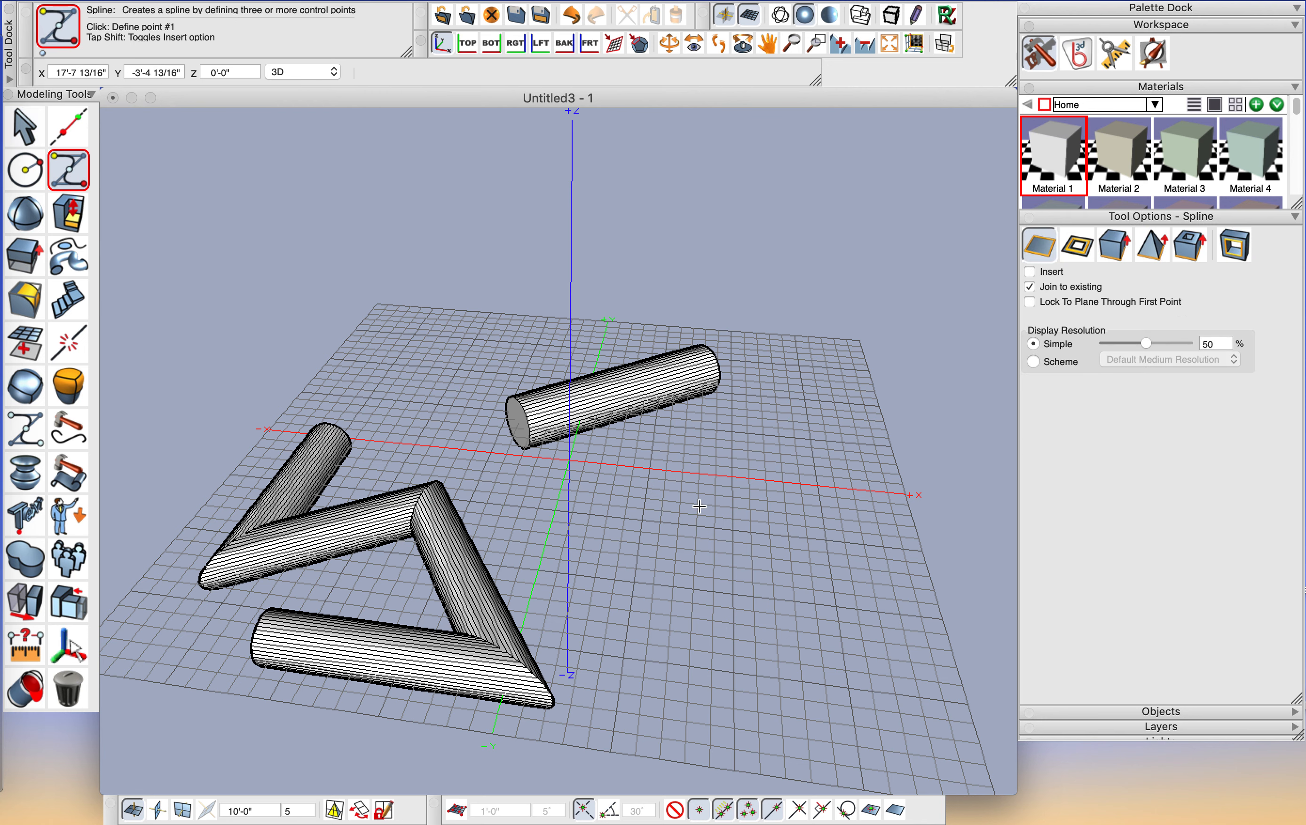
left_click(621, 549)
left_click(631, 467)
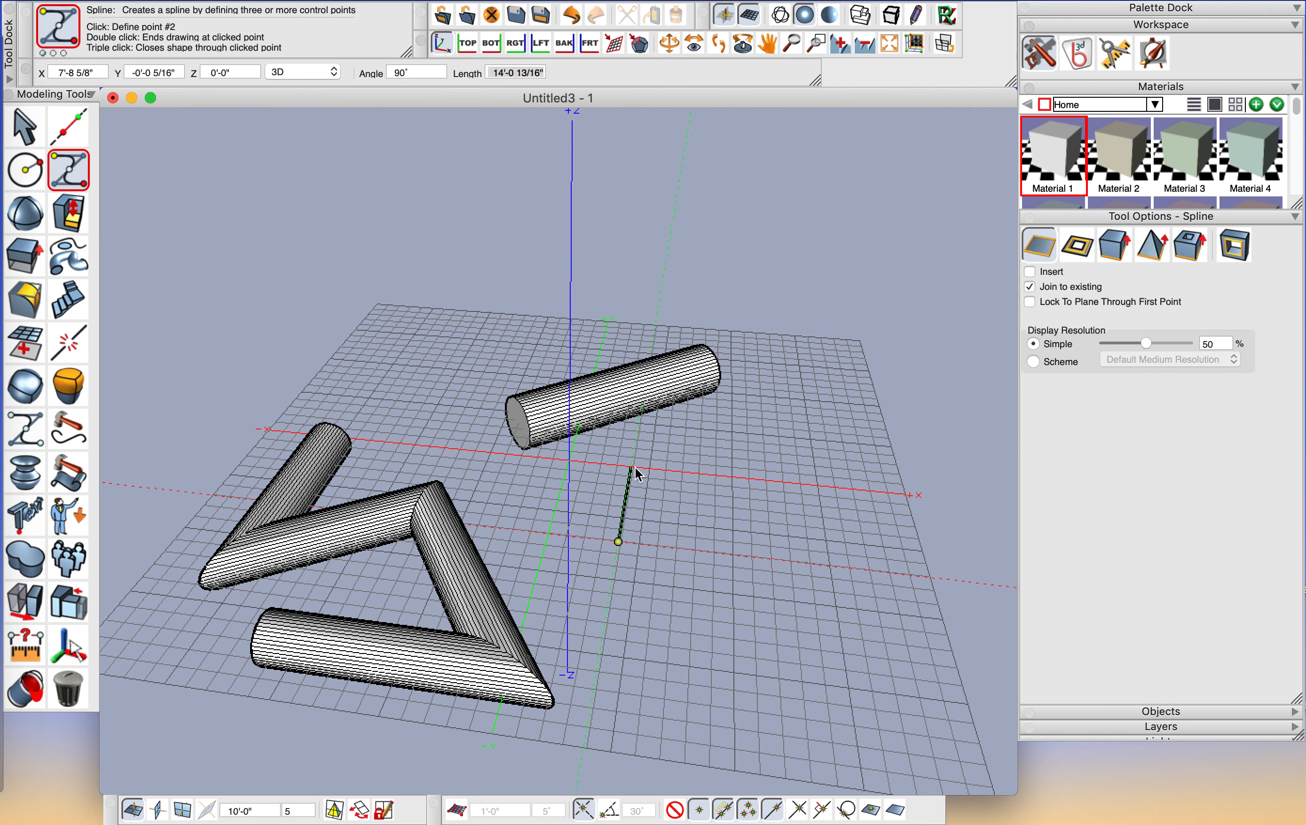
left_click(798, 459)
left_click(843, 543)
double_click(958, 531)
Step: Draw a circle of about 2'-2" radius on the grid in front of the spline
left_click(25, 169)
left_click(691, 613)
left_click(712, 615)
Step: Axial-sweep the circle along the S-shaped spline to form a curved pipe
left_click(68, 257)
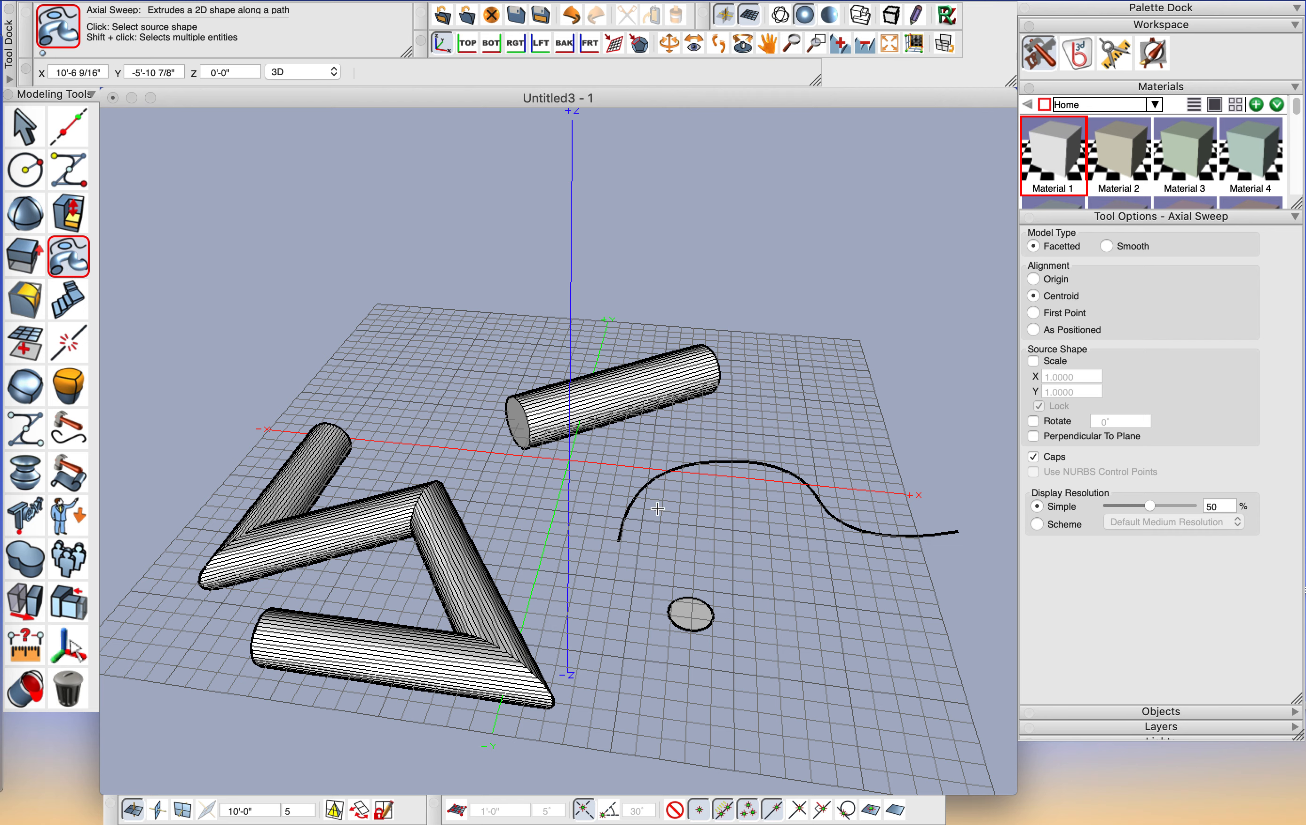
left_click(677, 600)
left_click(647, 488)
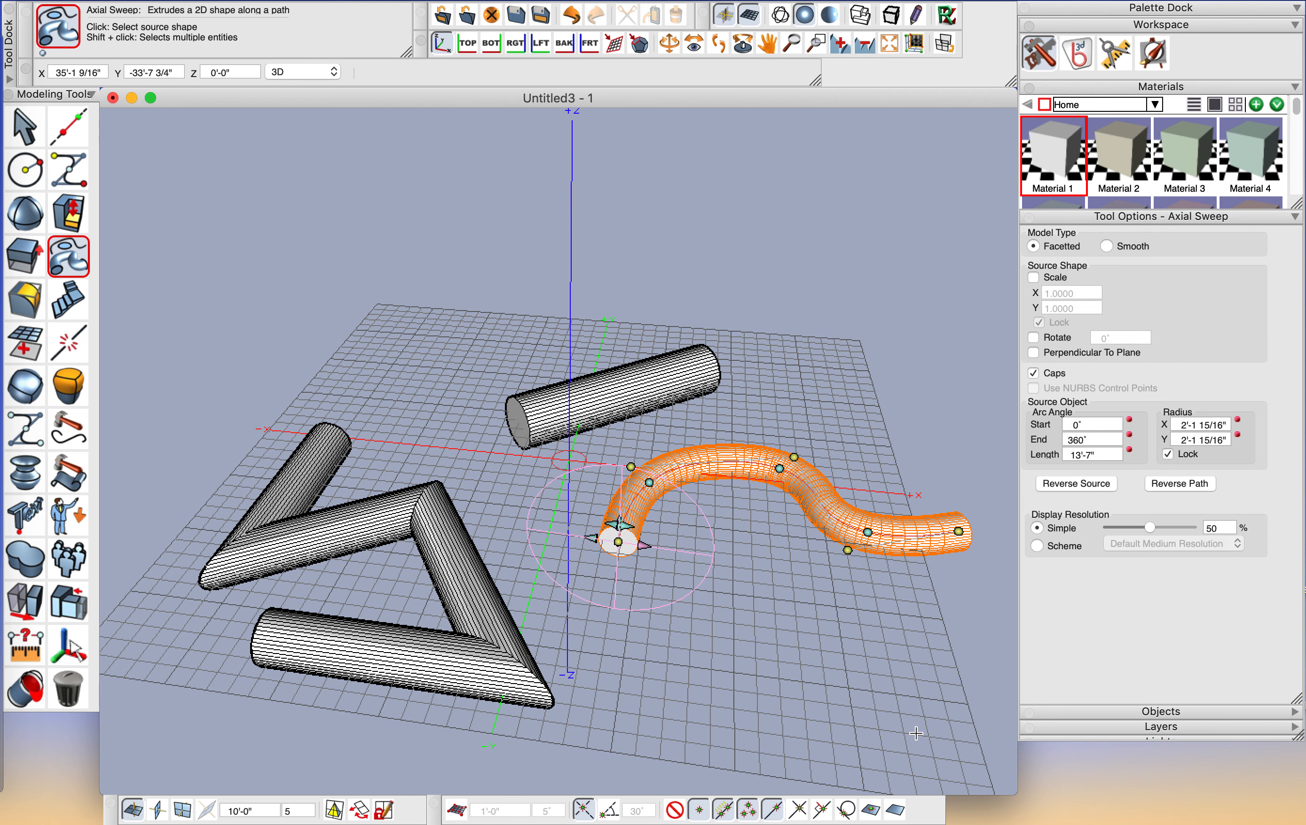
left_click(21, 130)
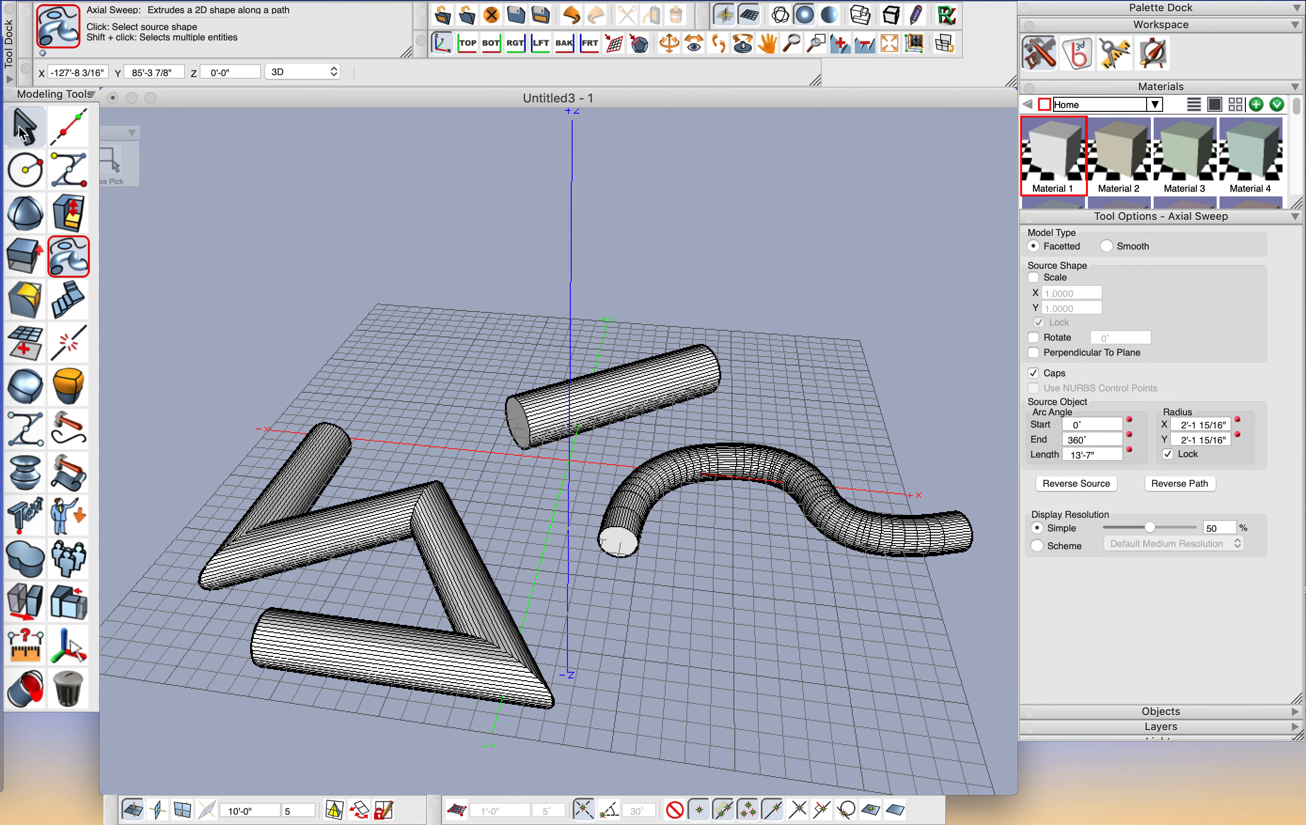
Step: Draw an extruded rectangular box about 35'-3" by 29'-6" and 8'-10" high over the curved pipe, leaving one pipe end protruding
left_click(28, 168)
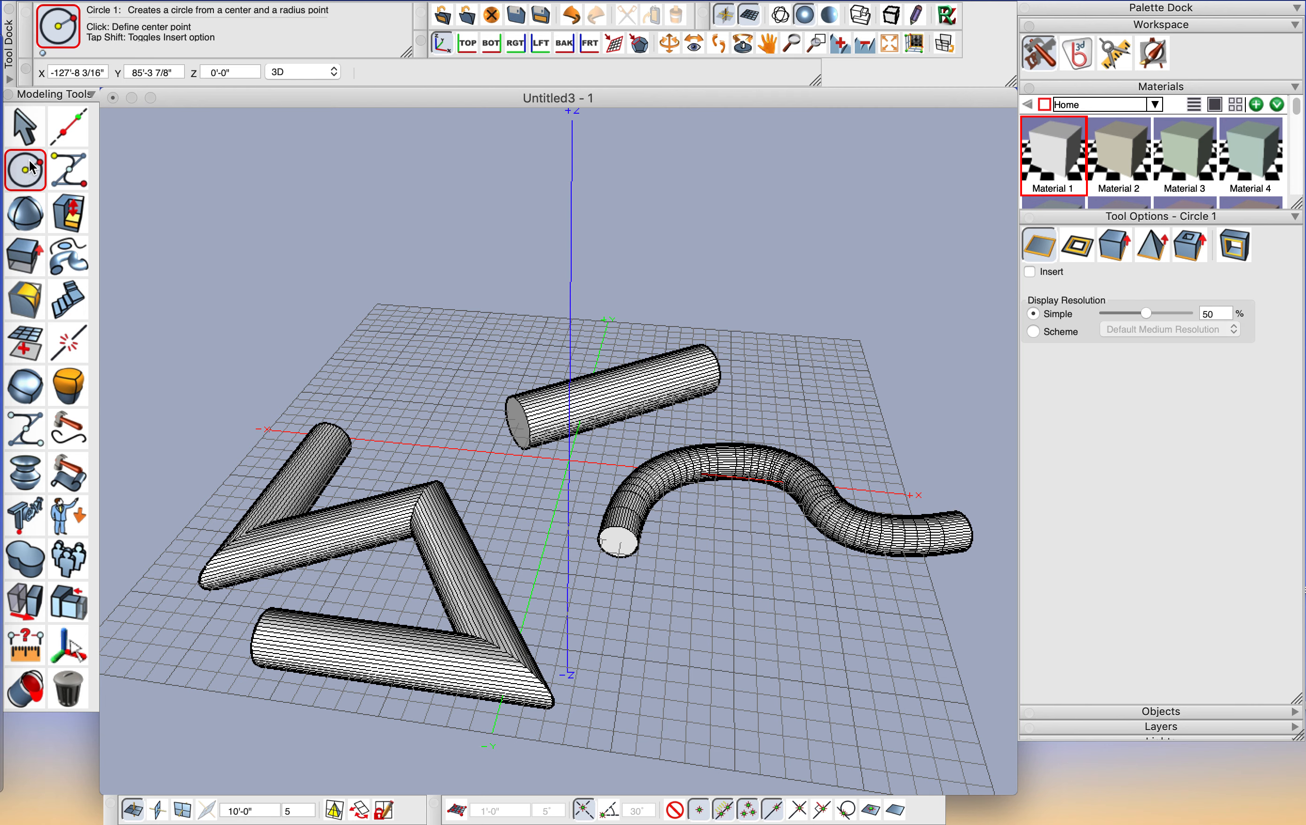
left_click(30, 175)
left_click(59, 207)
left_click(557, 571)
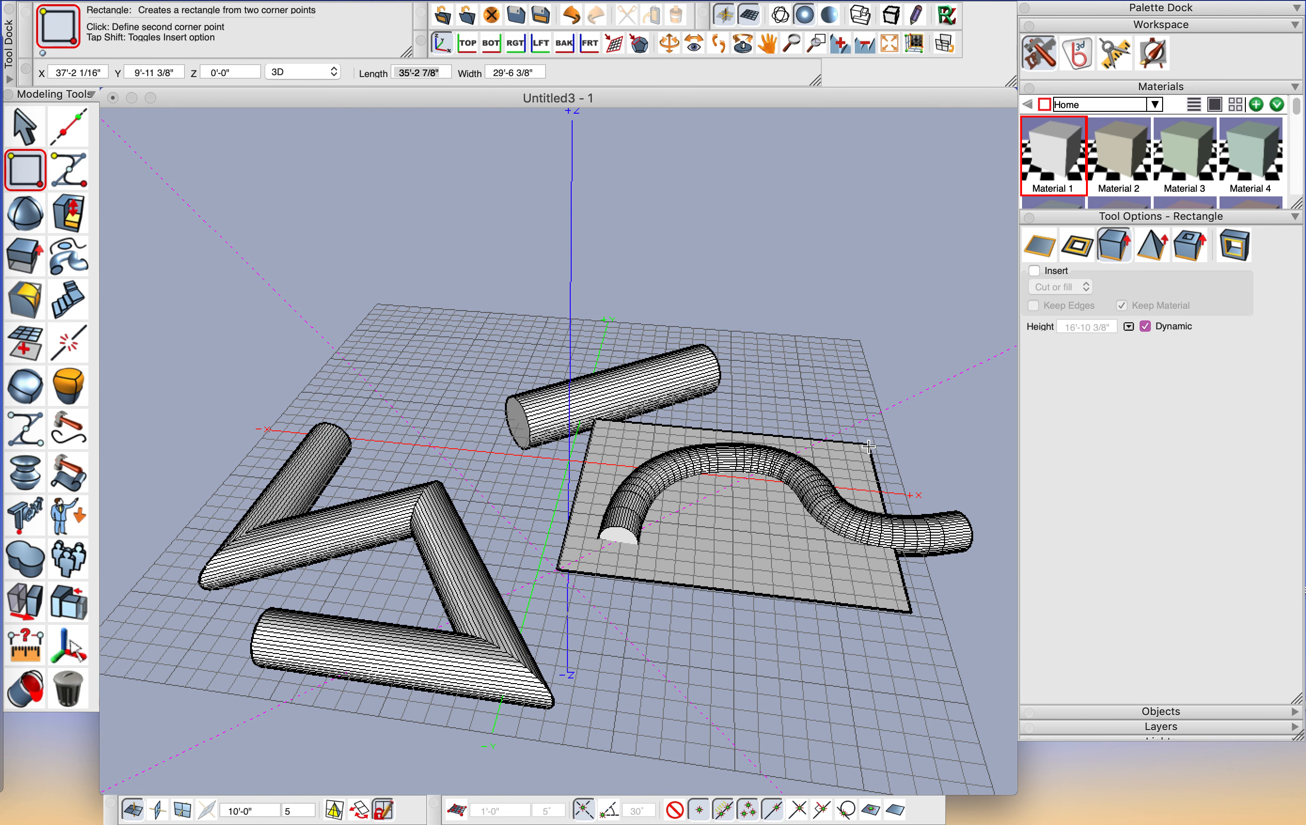
left_click(868, 446)
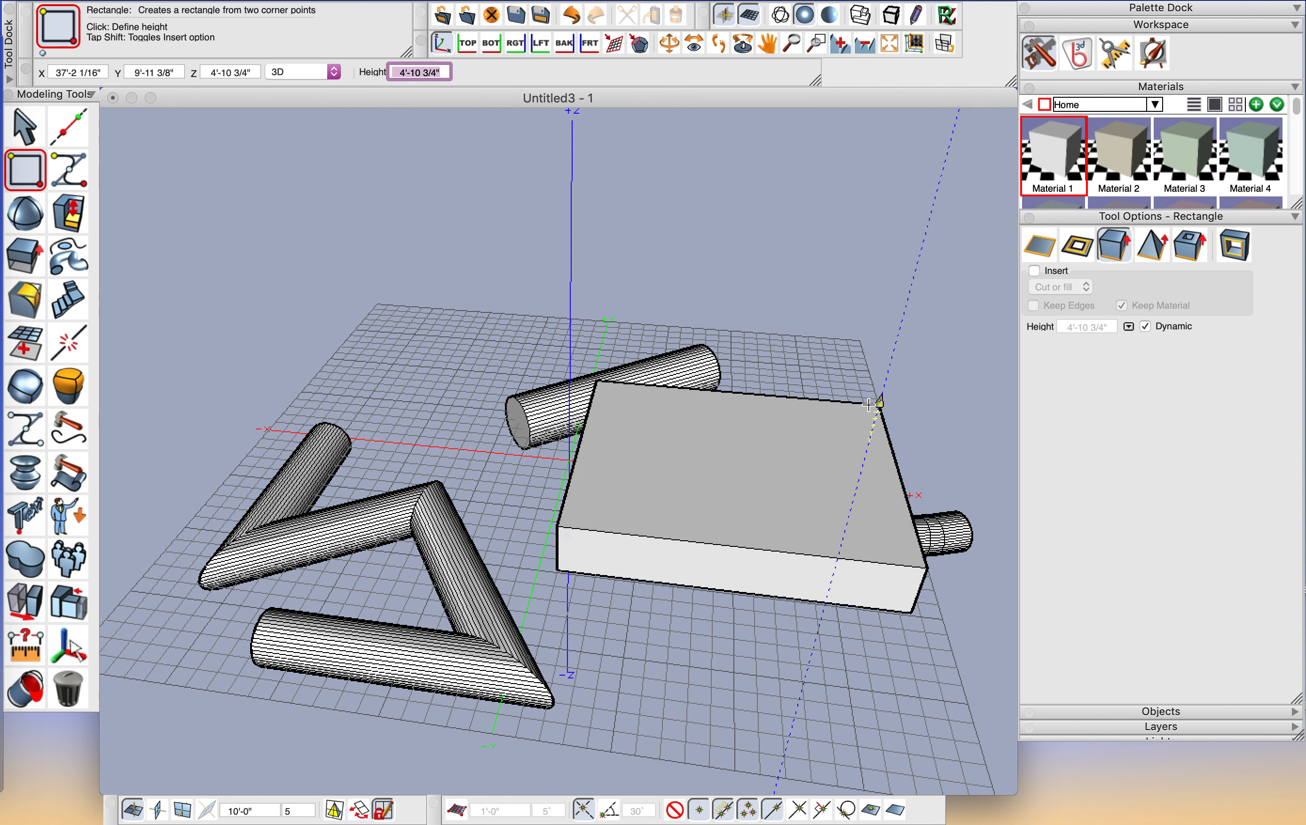
left_click(869, 386)
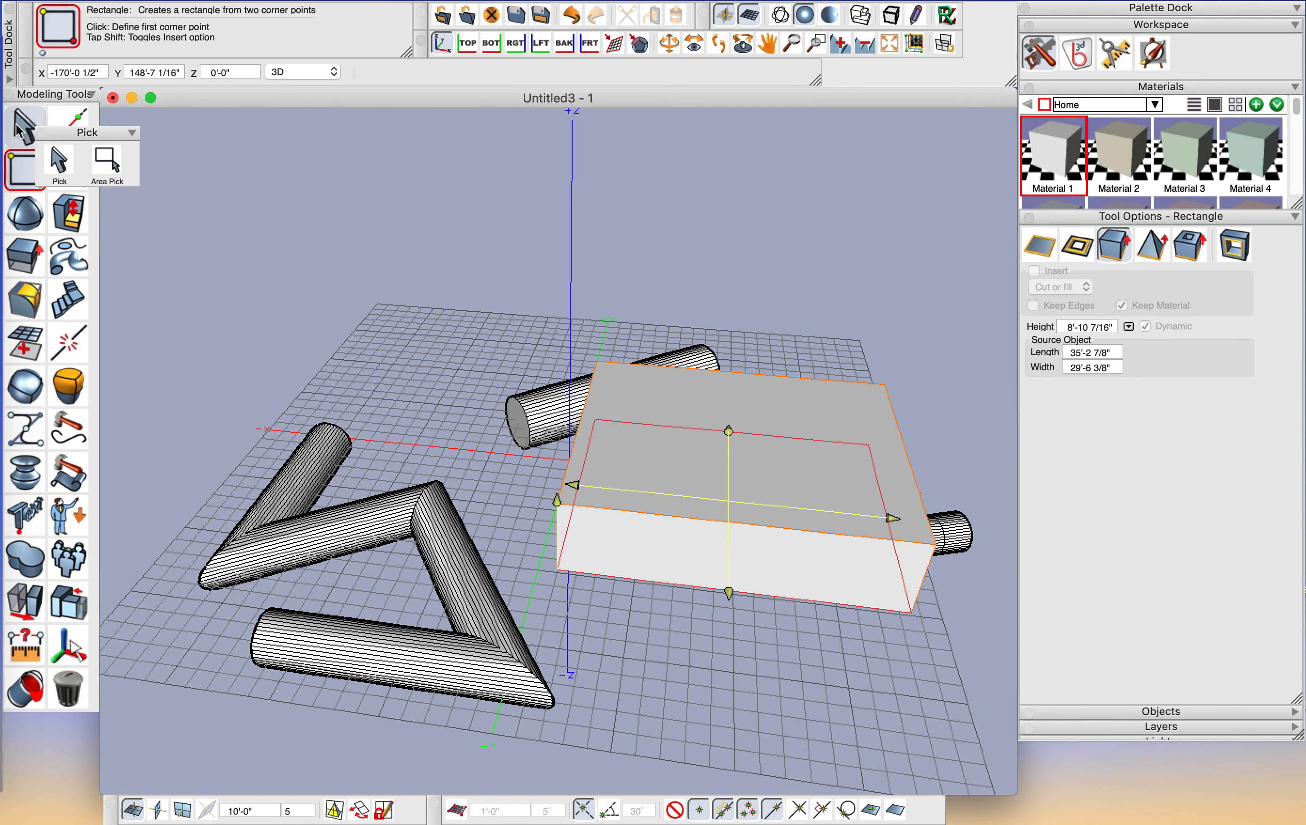
left_click(41, 139)
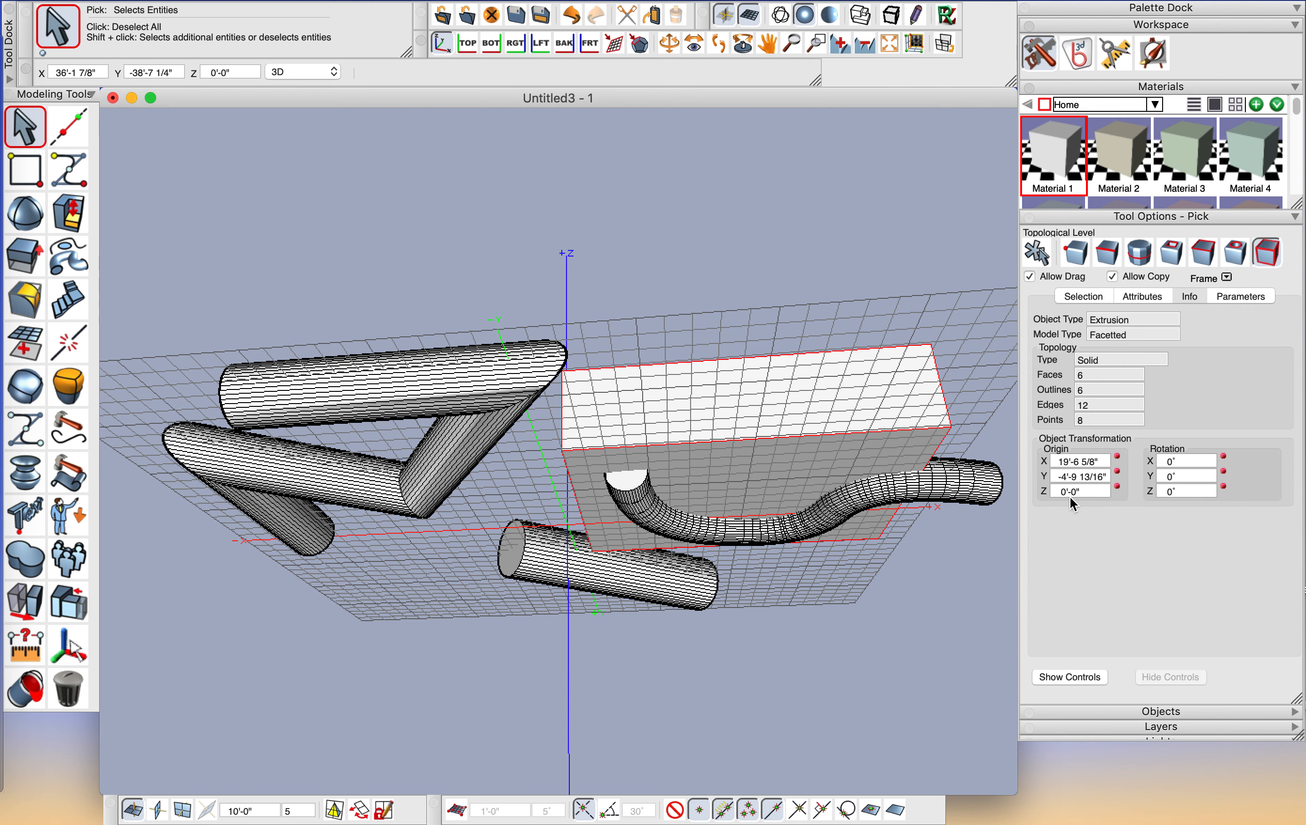
Step: Lower the box beneath the curved pipe by setting its Z origin to -3'-2"
left_click_drag(1077, 495, 1049, 495)
type("-2\"")
key("Return")
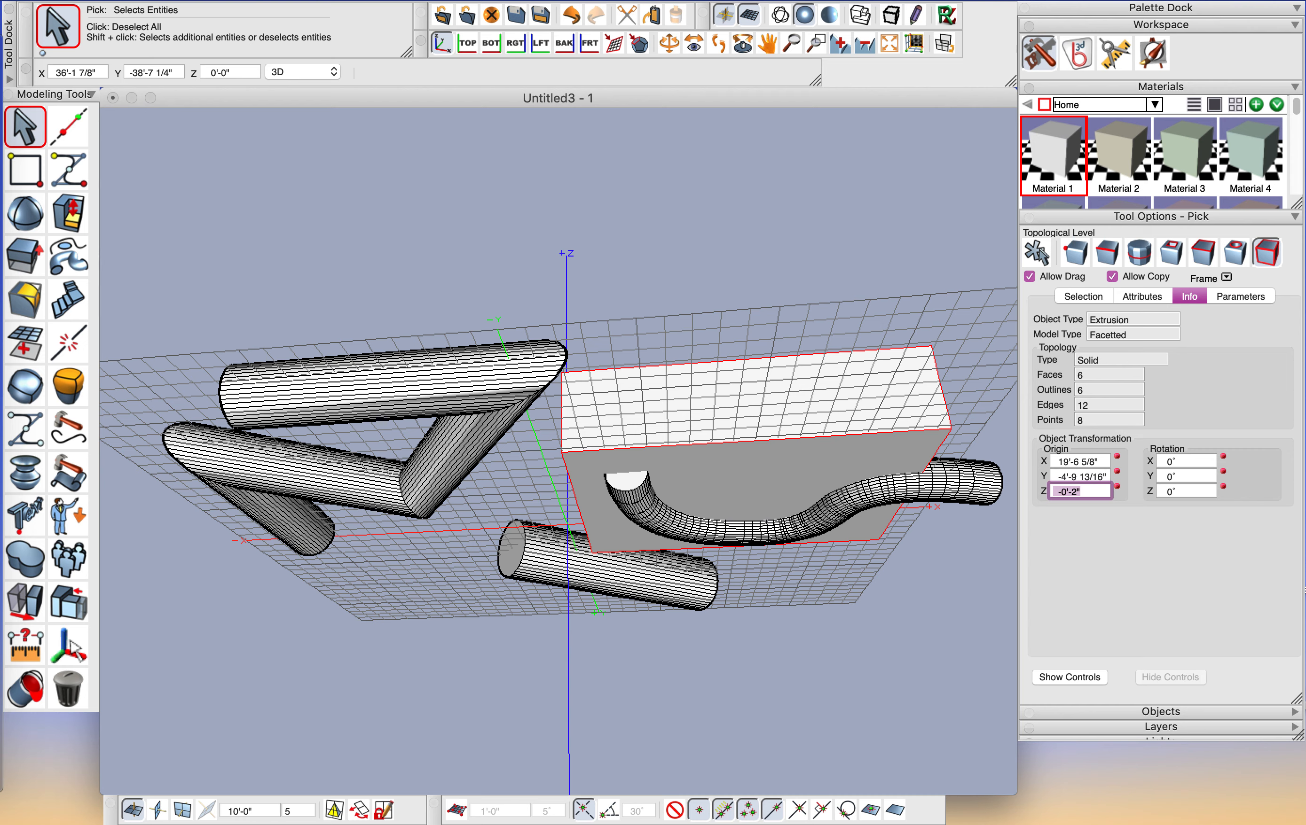
left_click(1068, 498)
left_click(1066, 495)
key("BackSpace")
type("2")
key("Return")
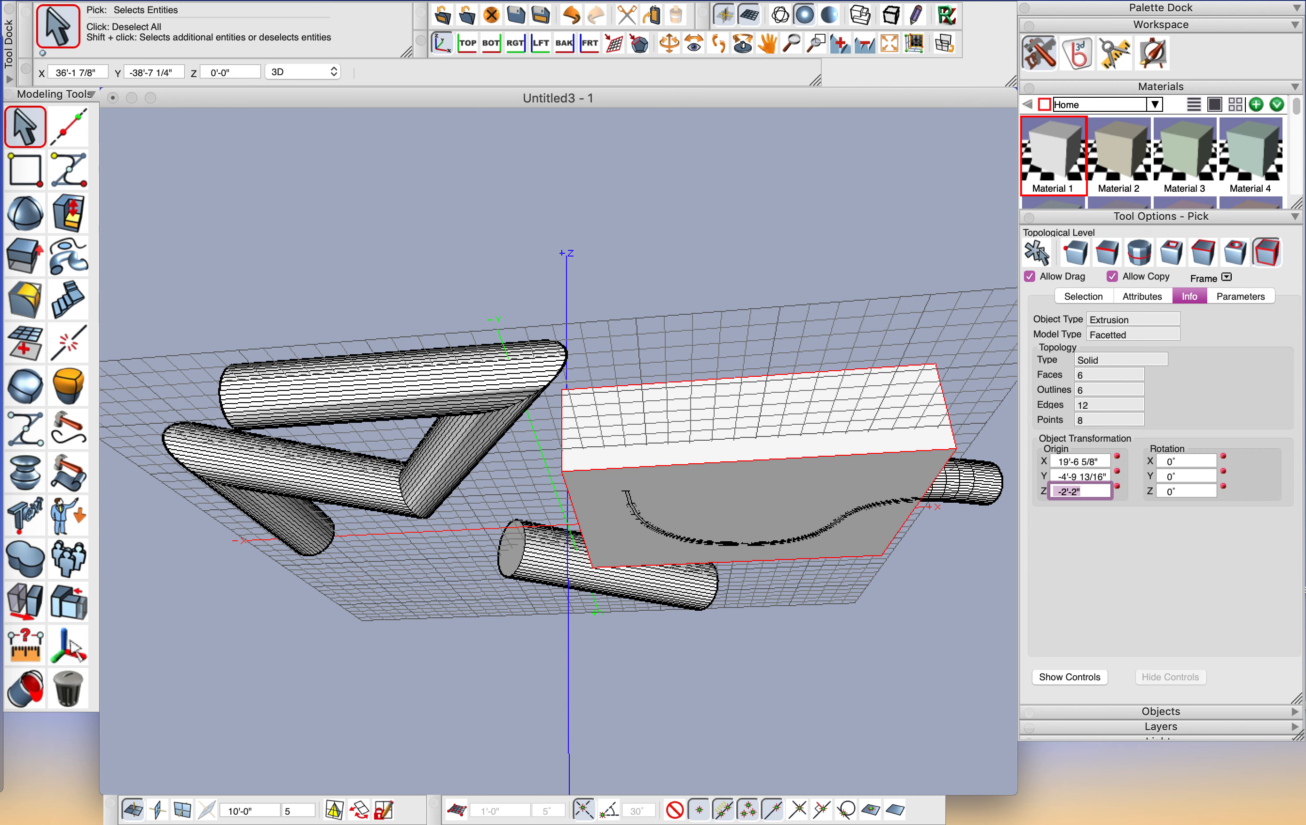
left_click(1067, 493)
key("BackSpace")
type("3")
key("Return")
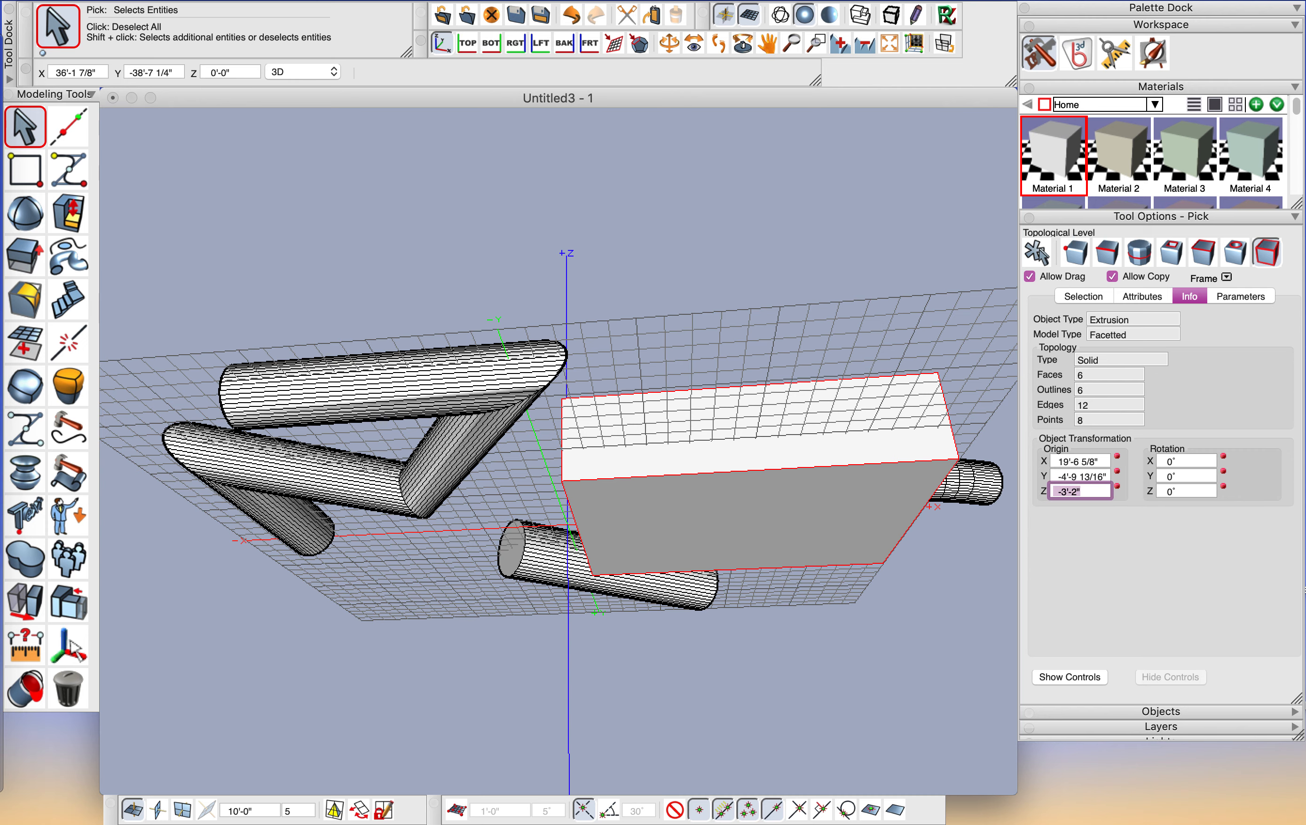
Step: Show the scene in wireframe and inspect how the curved pipe runs through the box
left_click(665, 52)
left_click_drag(689, 298, 351, 464)
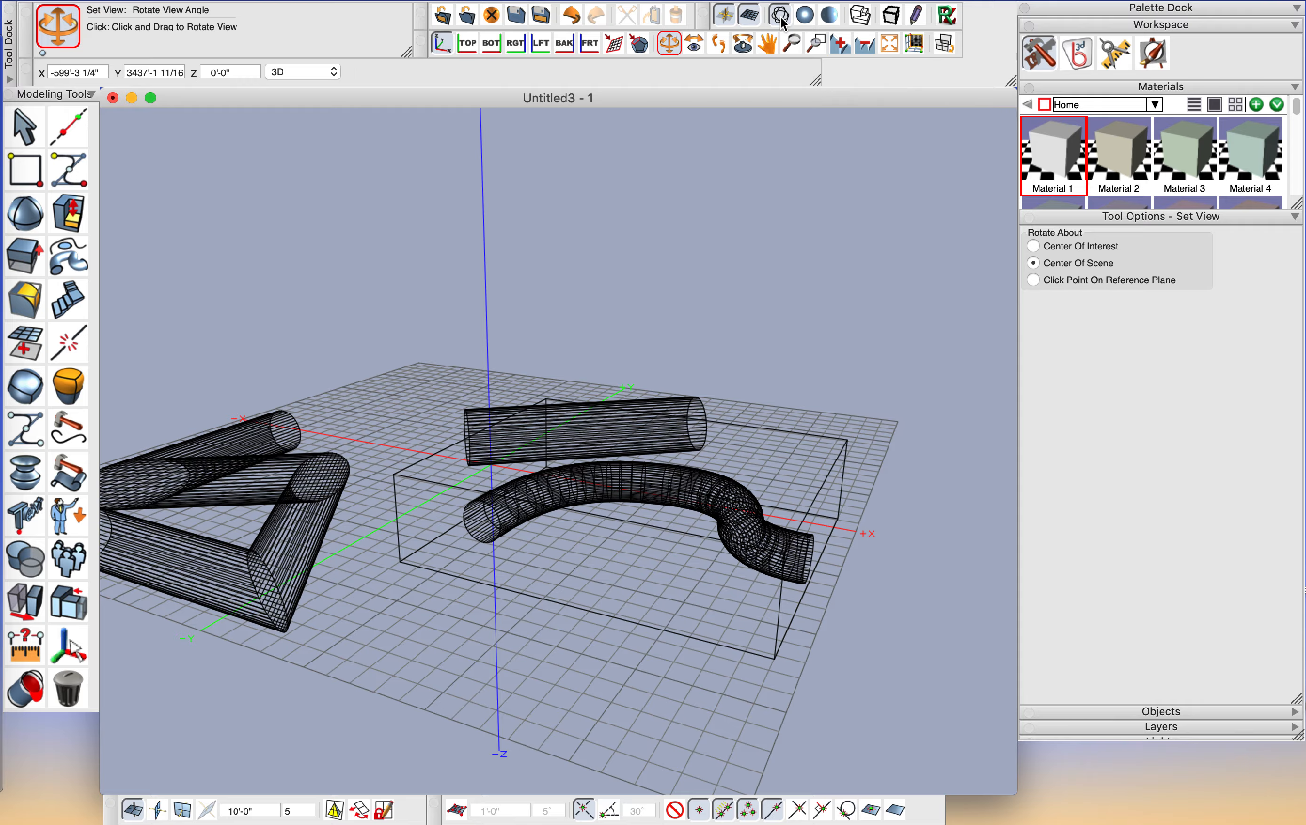
left_click_drag(734, 475, 650, 540)
Step: Draw a flat, non-extruded rectangle about 22'-4" by 32'-6" around the positive end of the X axis
left_click(578, 605)
left_click(939, 507)
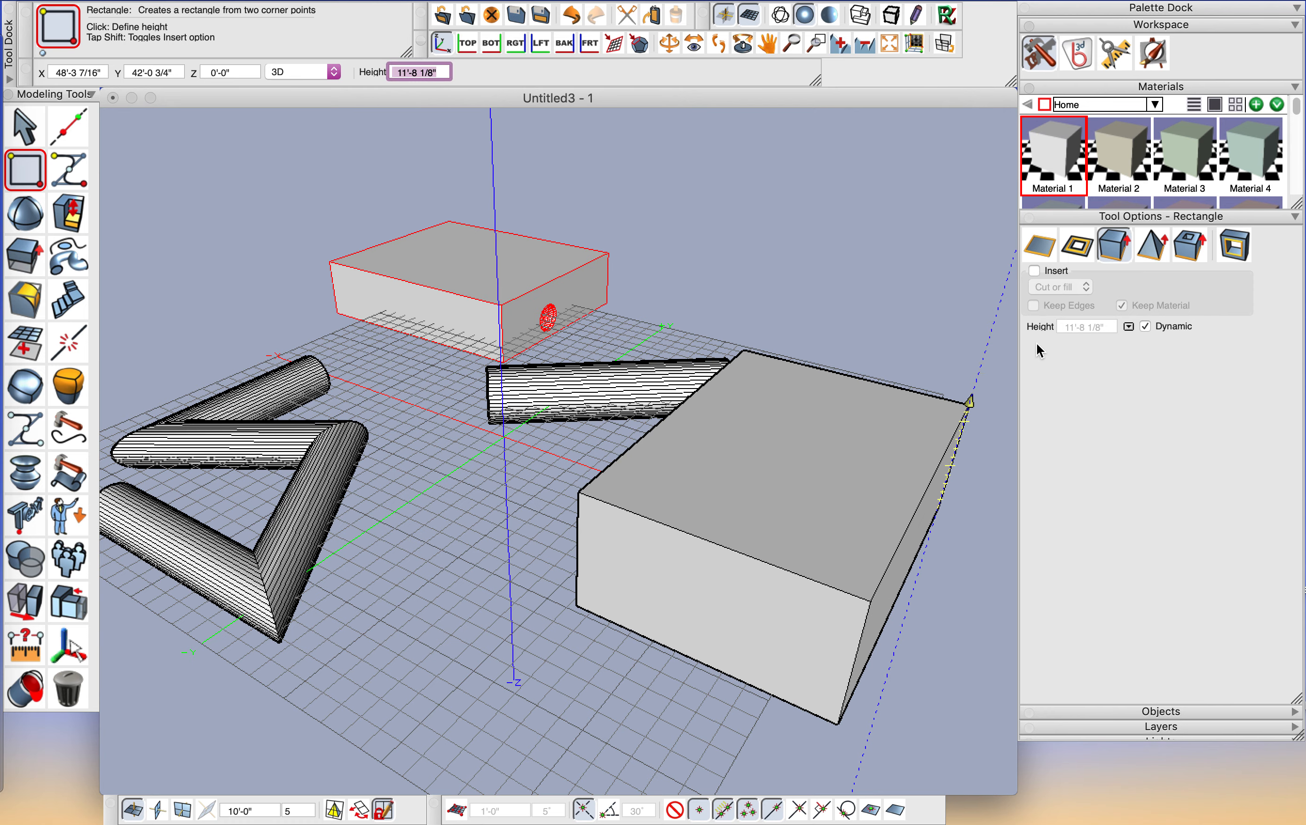
left_click(1039, 245)
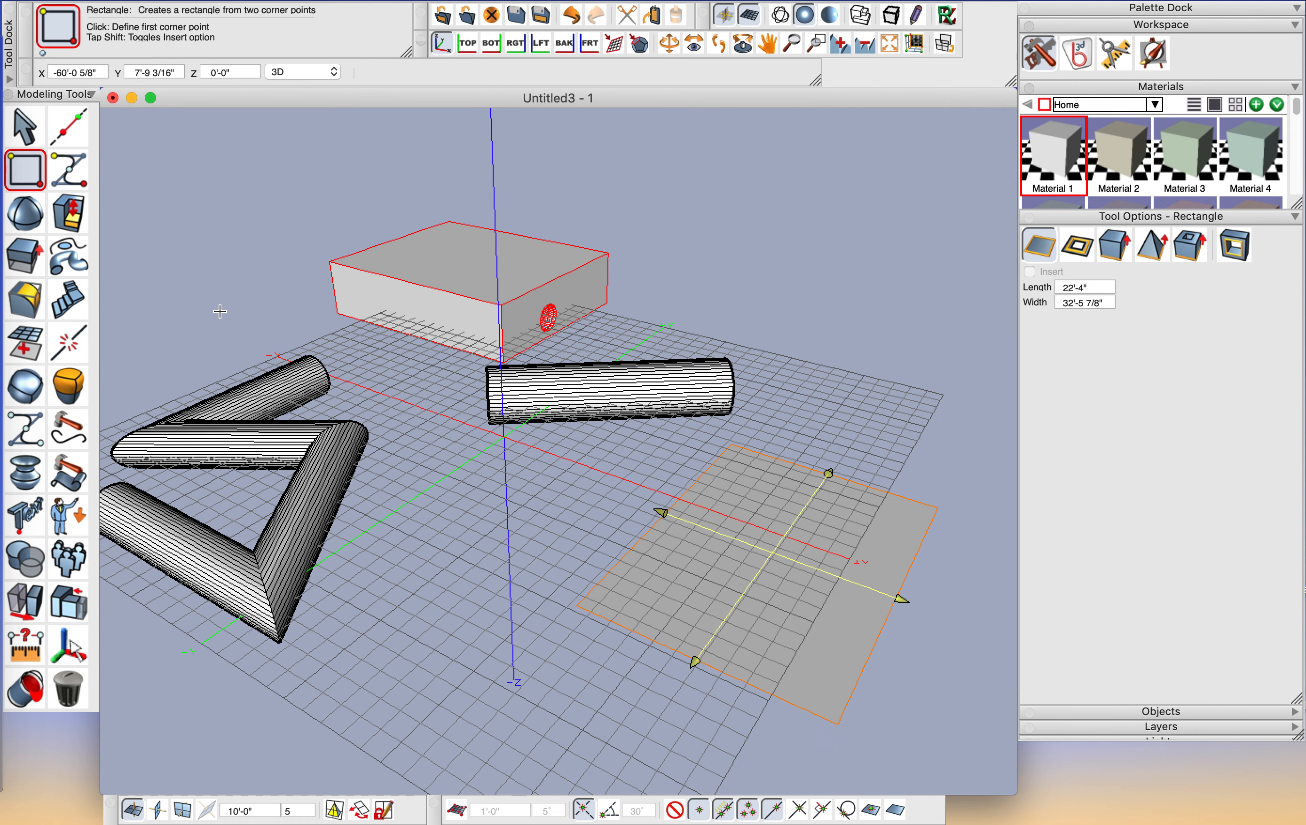
left_click(38, 139)
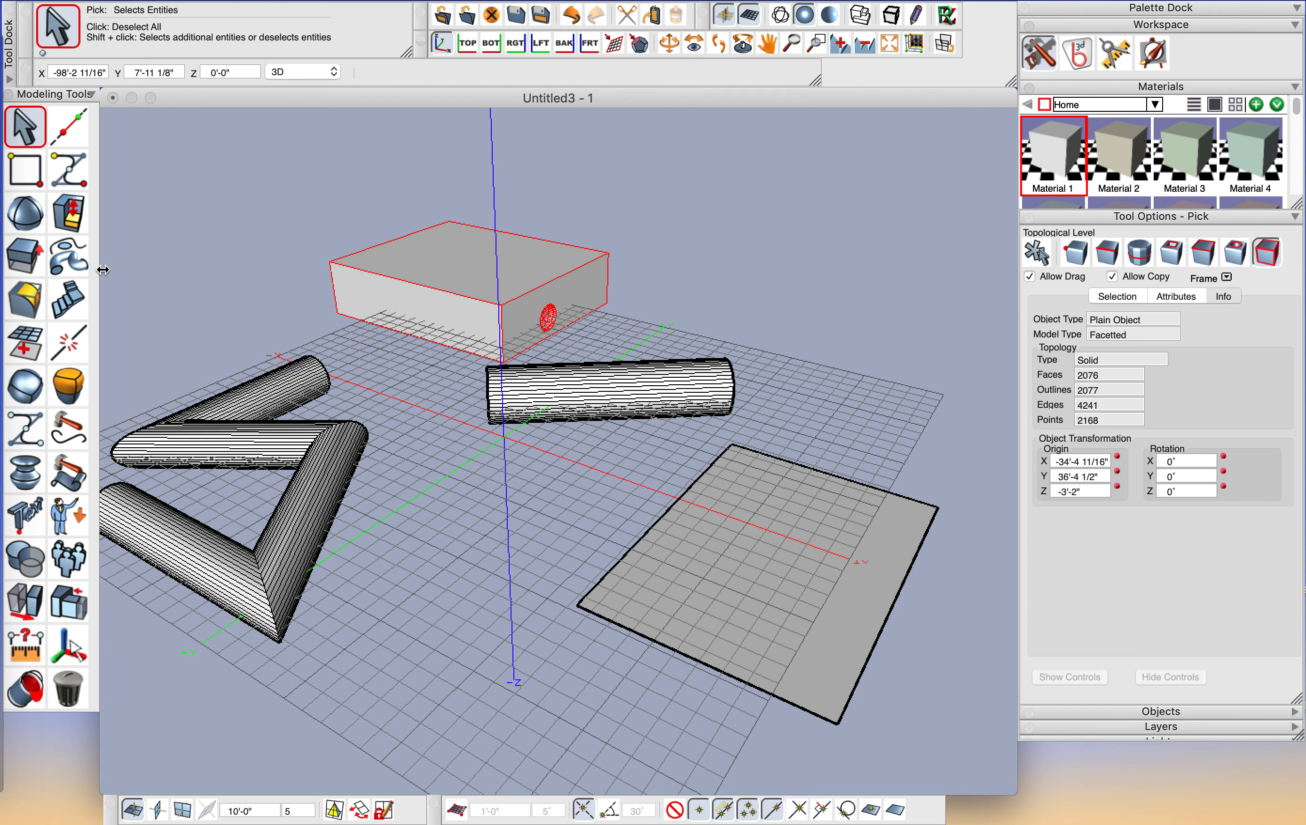
Step: Draw a flat circle with a radius of about 2'-11" on the ground between the zigzag pipe and the flat rectangle
left_click(33, 179)
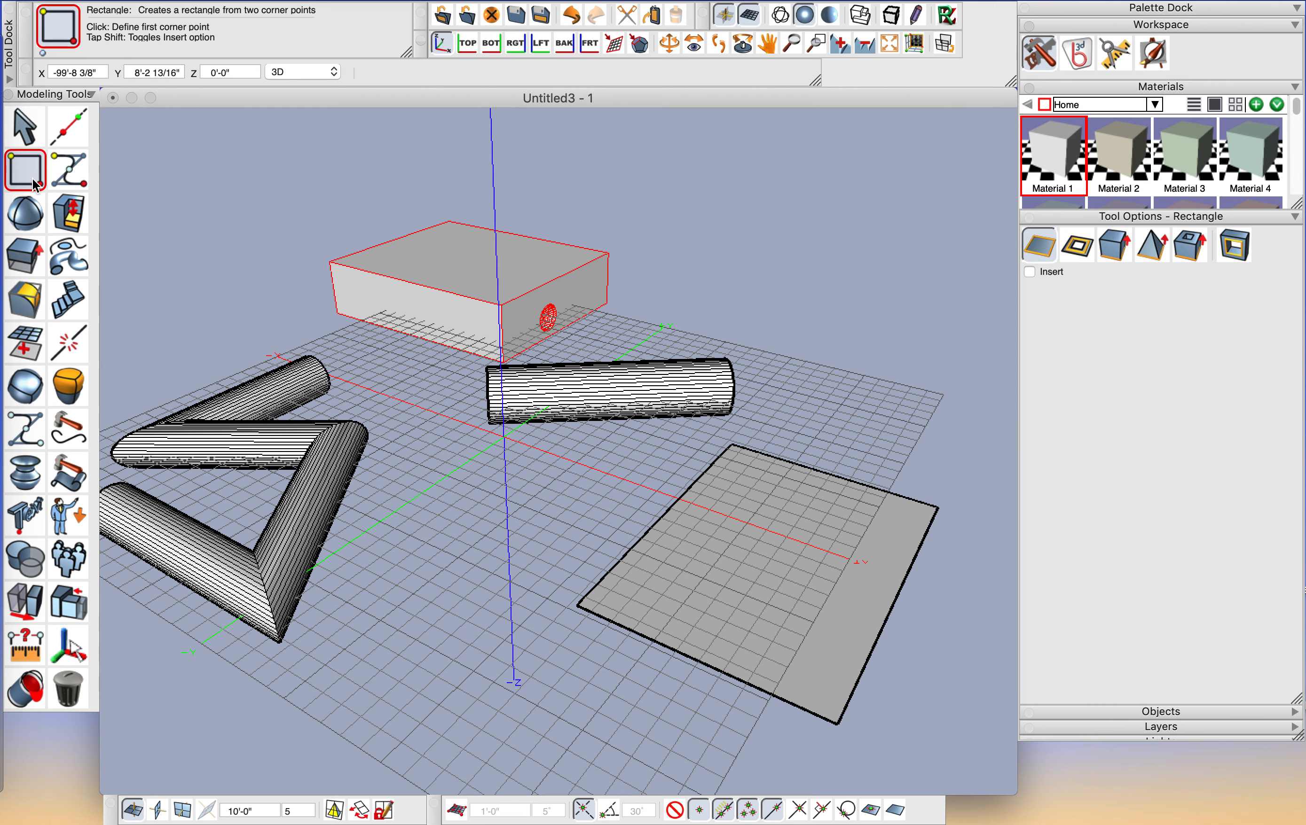
left_click_drag(33, 179, 206, 214)
left_click(439, 525)
left_click(463, 516)
Step: Use Axial Sweep to sweep the circle along the outline of the flat rectangle, with a facetted model type and centroid alignment
left_click(69, 256)
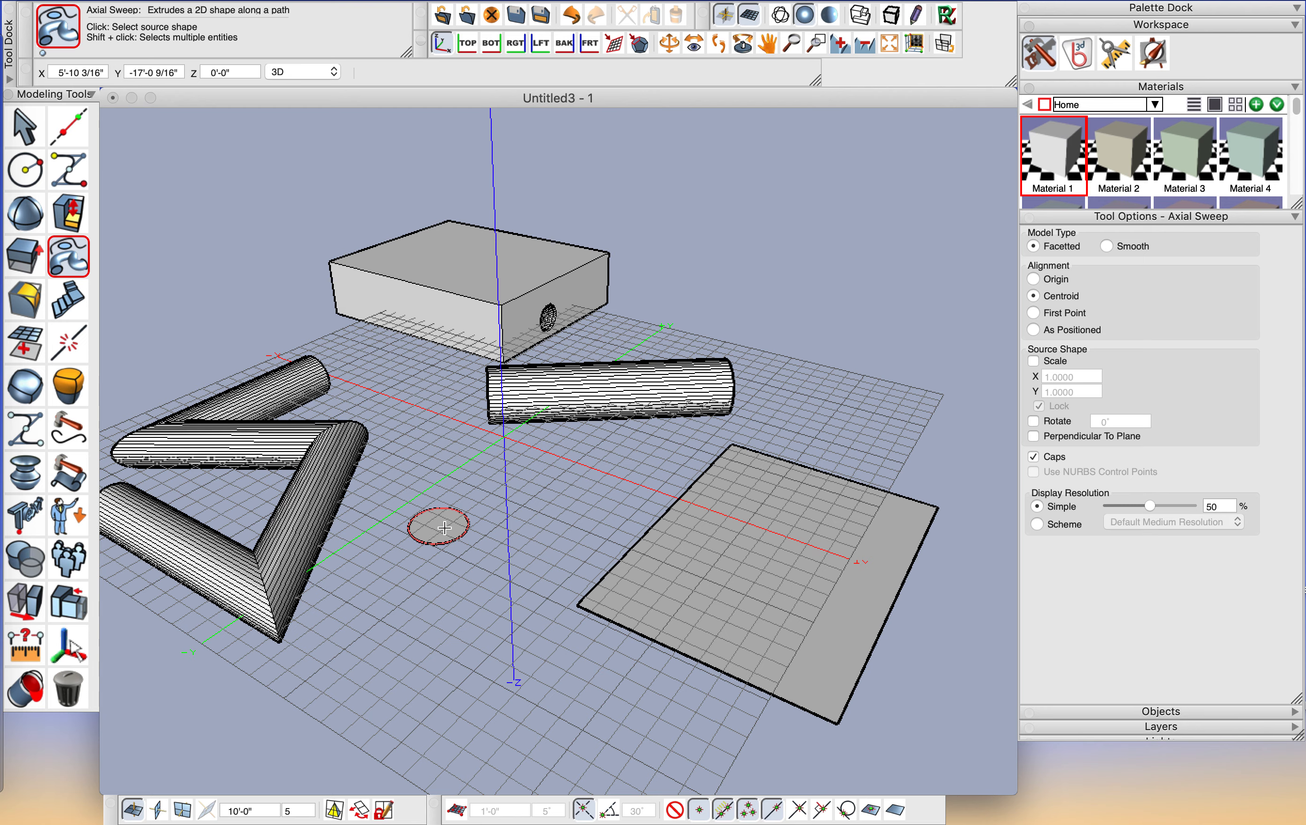
left_click(453, 527)
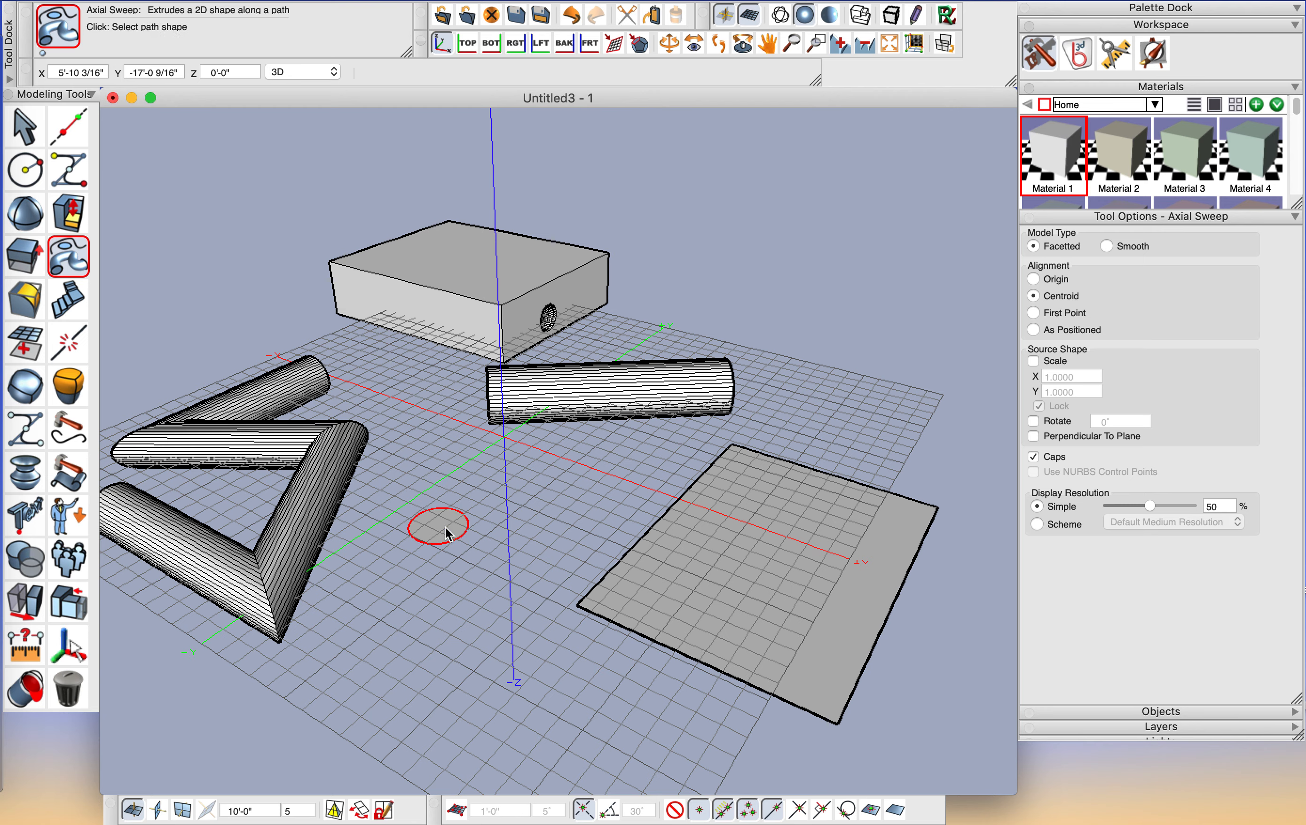
left_click(624, 584)
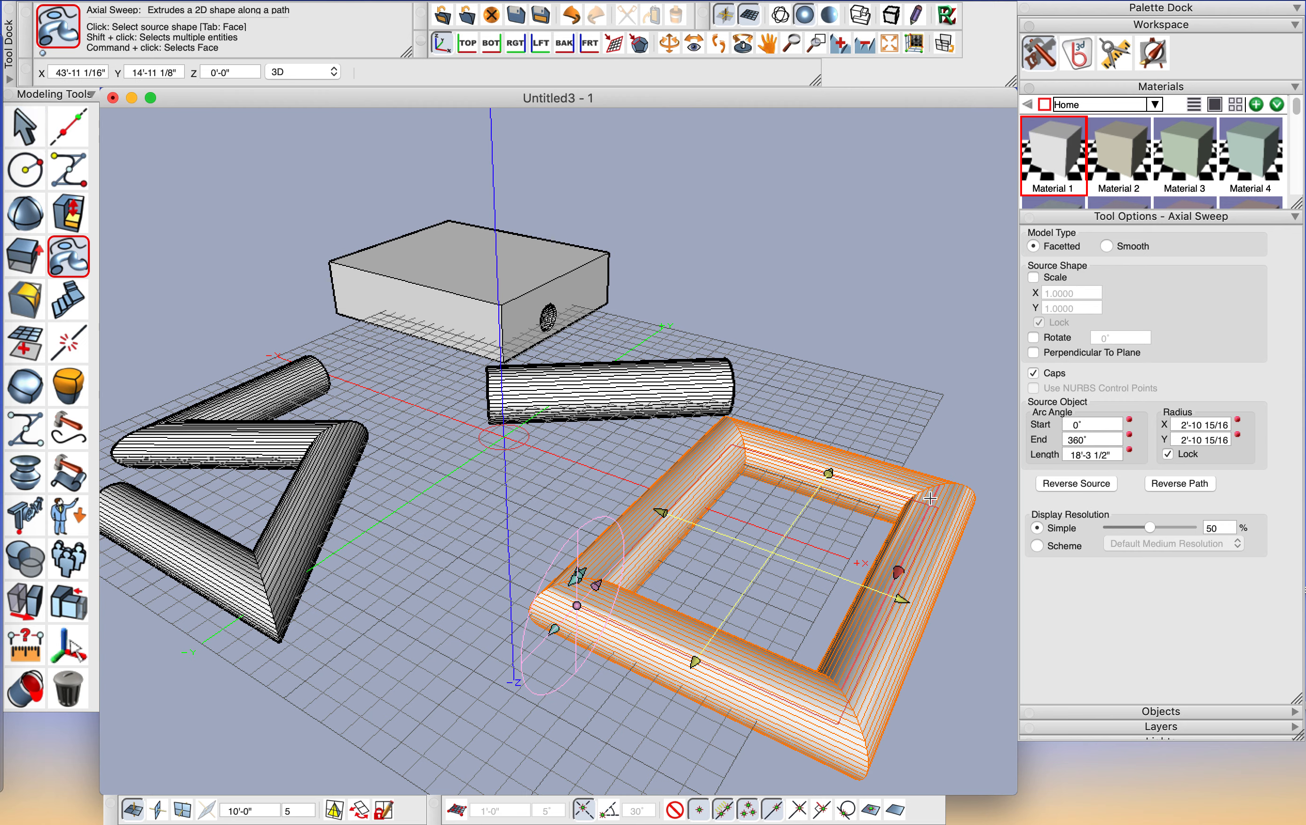
left_click(25, 126)
middle_click_drag(616, 491, 671, 519)
left_click(69, 257)
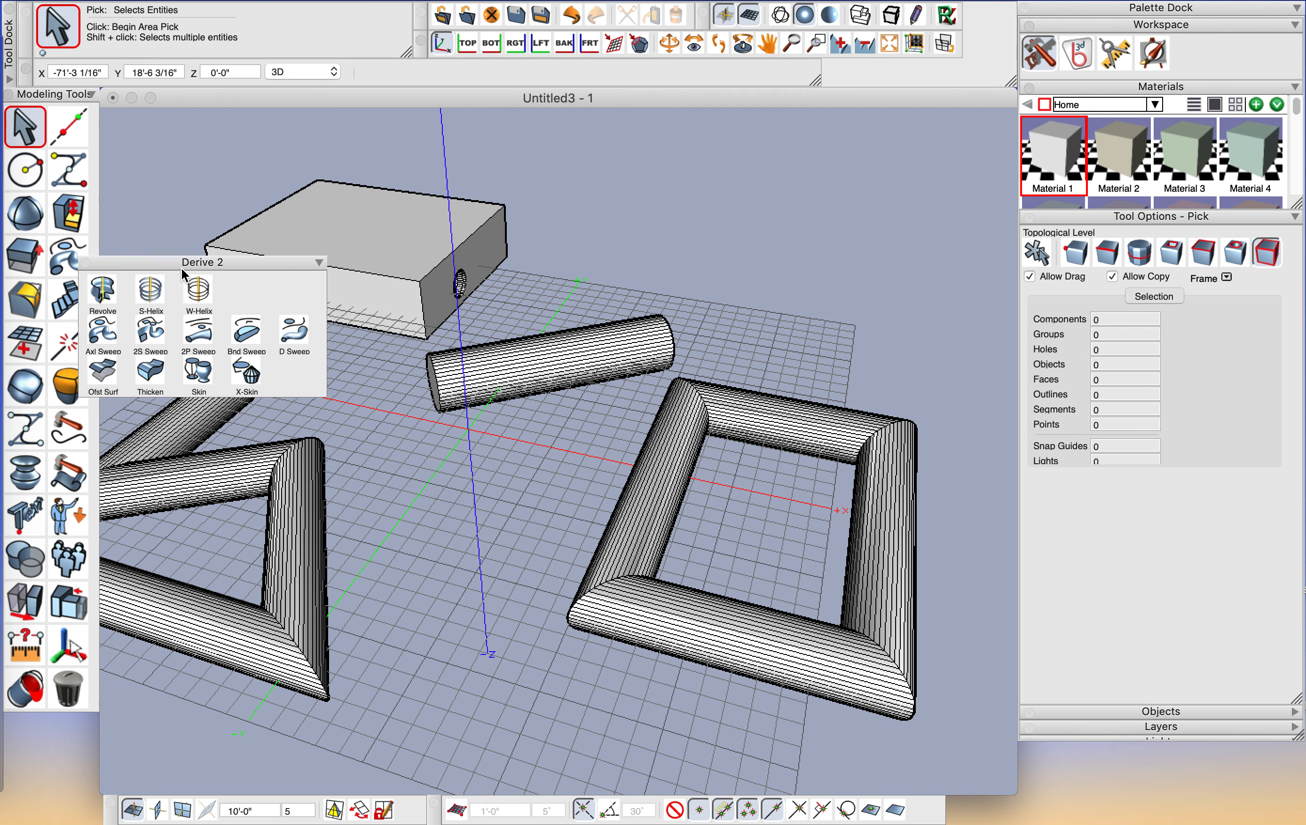
left_click_drag(176, 265, 175, 219)
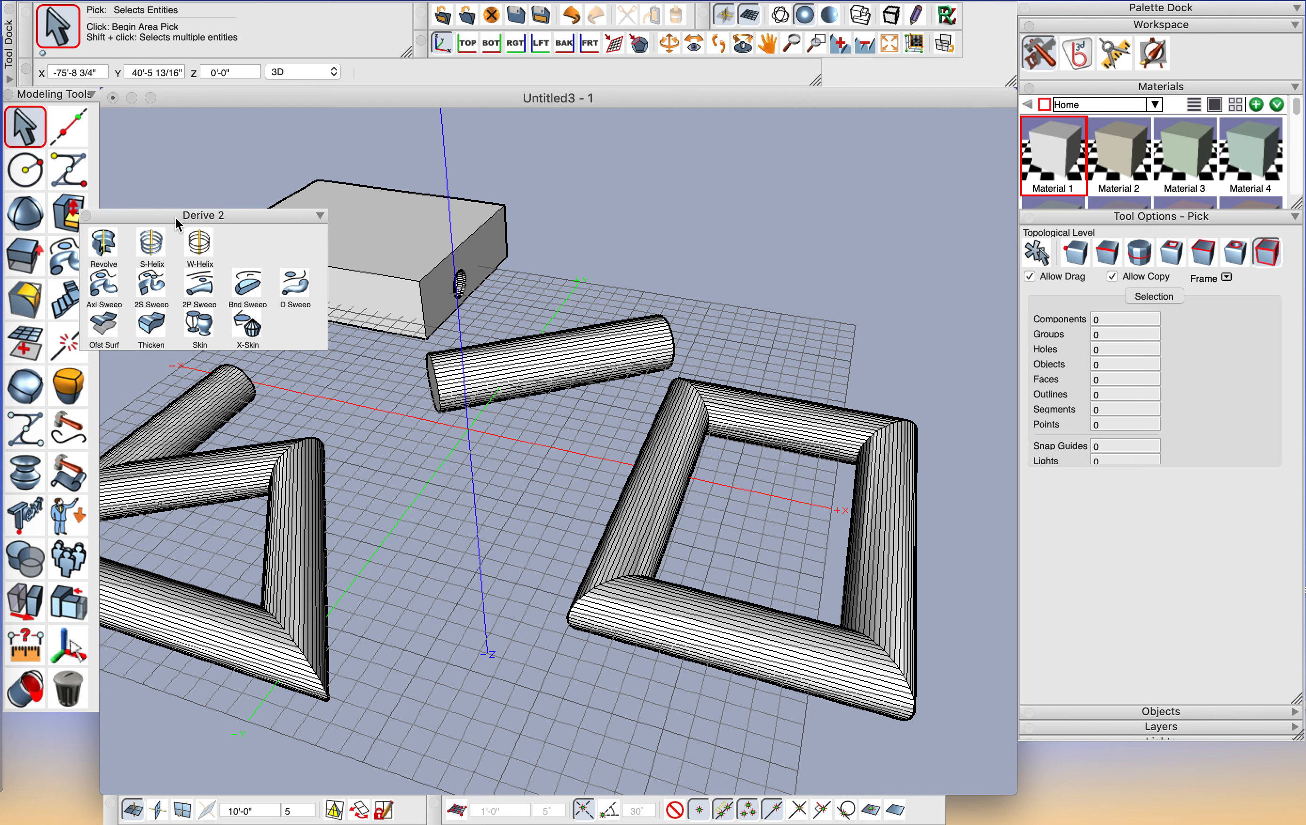
left_click(86, 216)
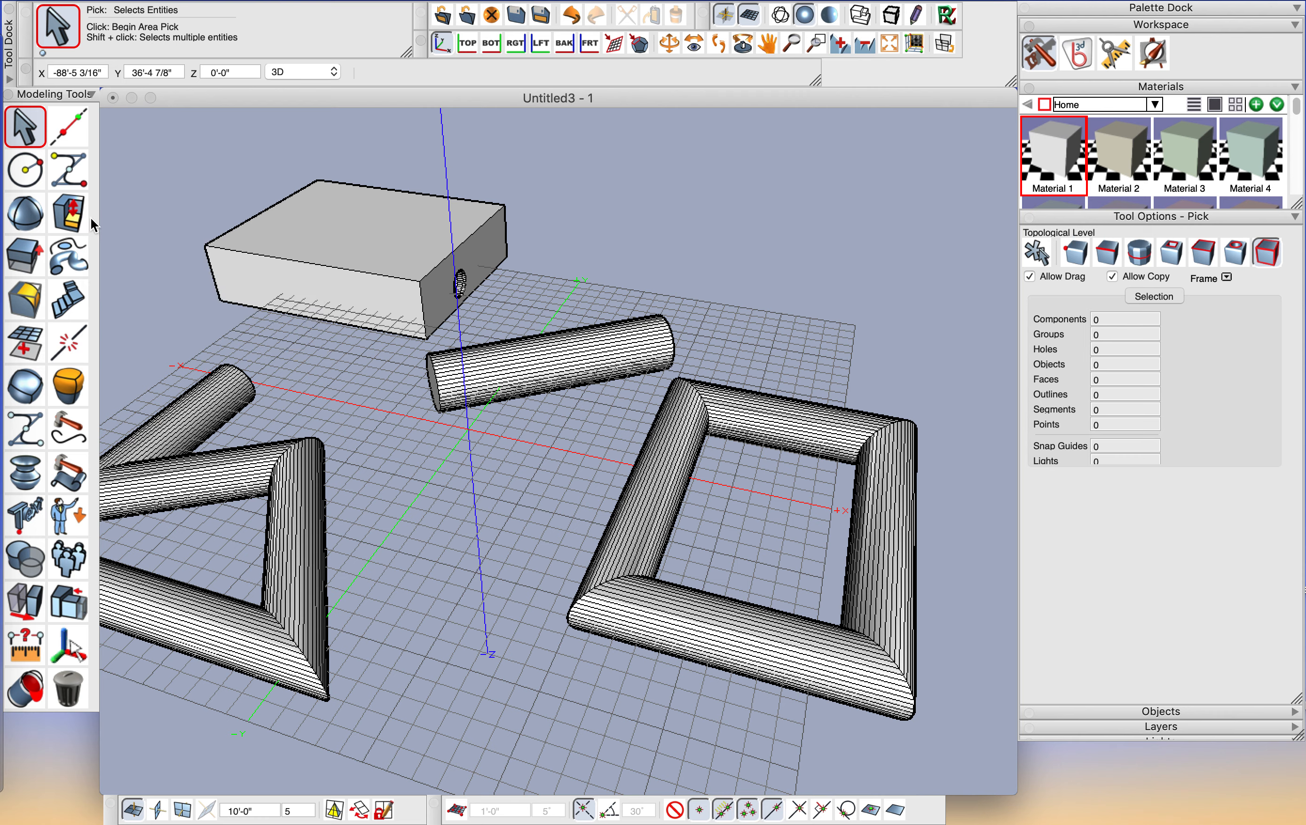